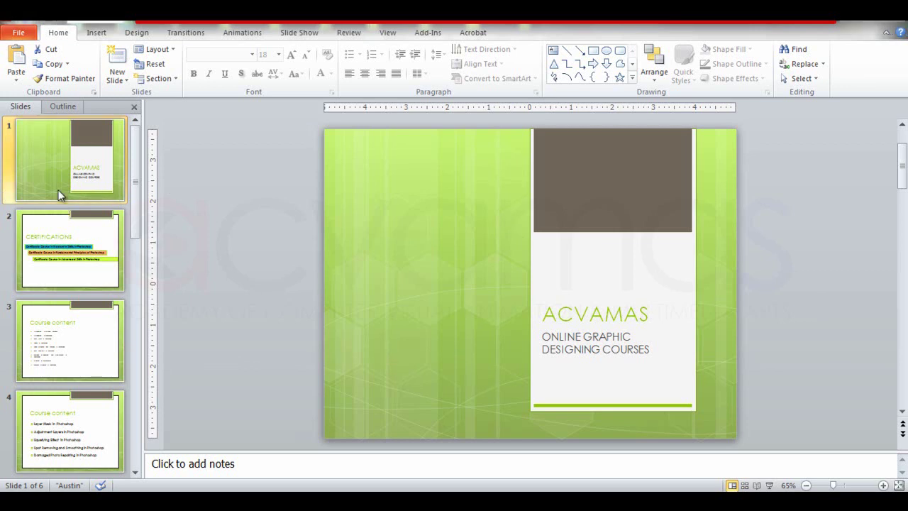
Browse the deck from Course content through Special Effects, then return to the ACVAMAS title slide
click(72, 369)
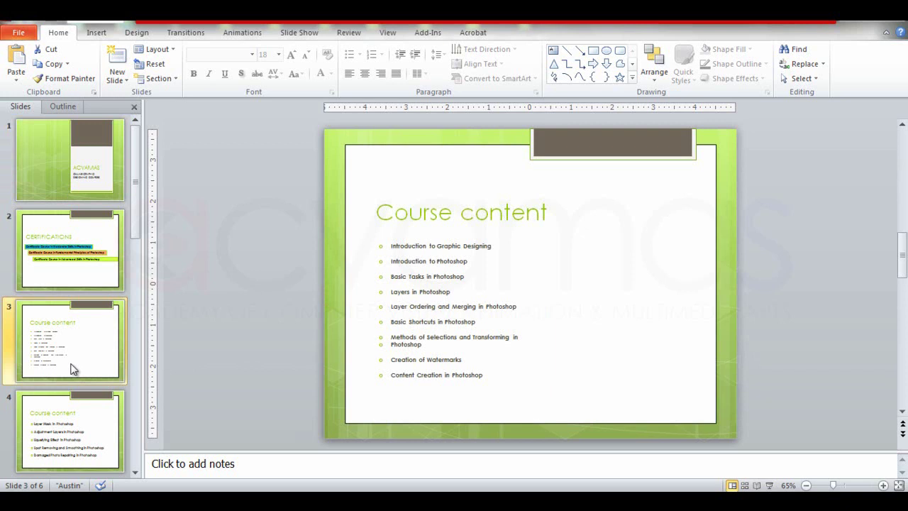
click(67, 167)
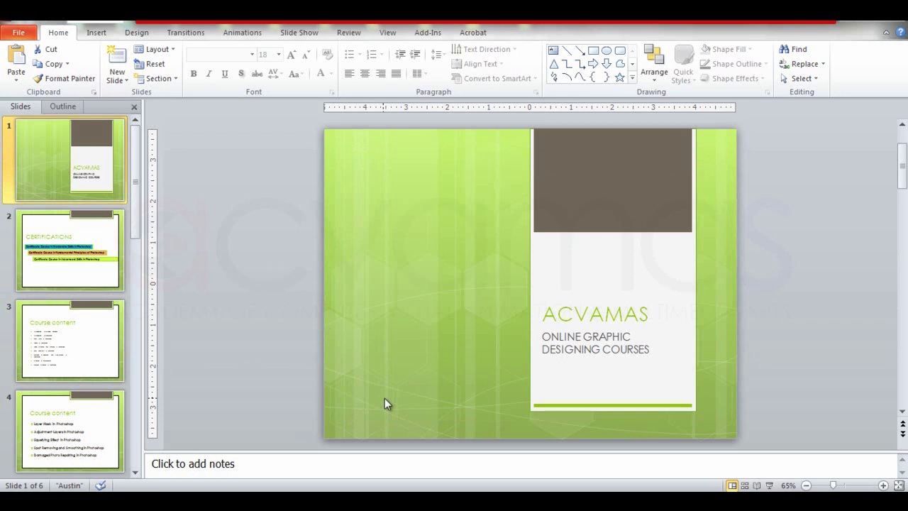
drag(138, 187, 137, 387)
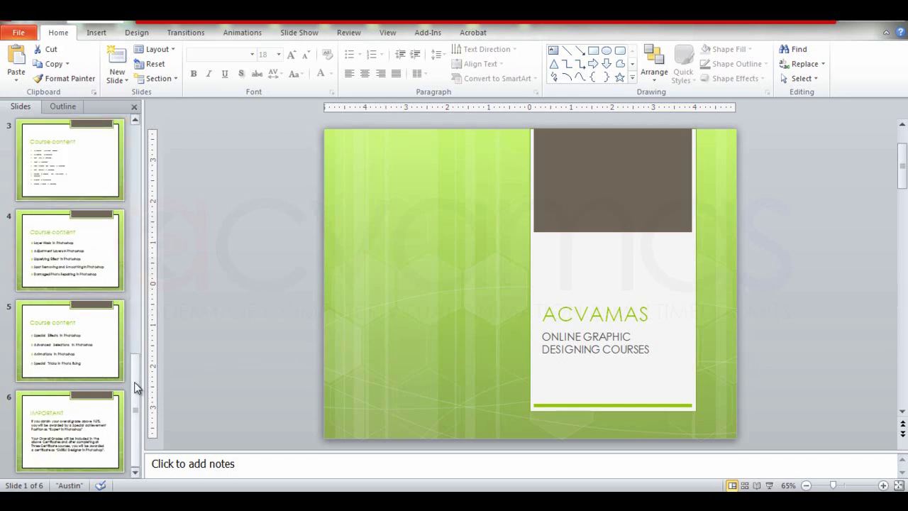
drag(137, 386, 137, 209)
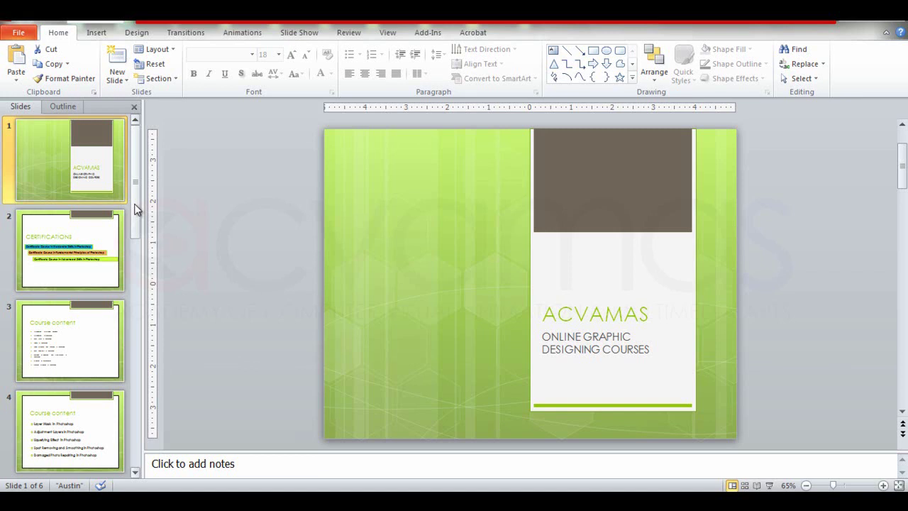
click(85, 250)
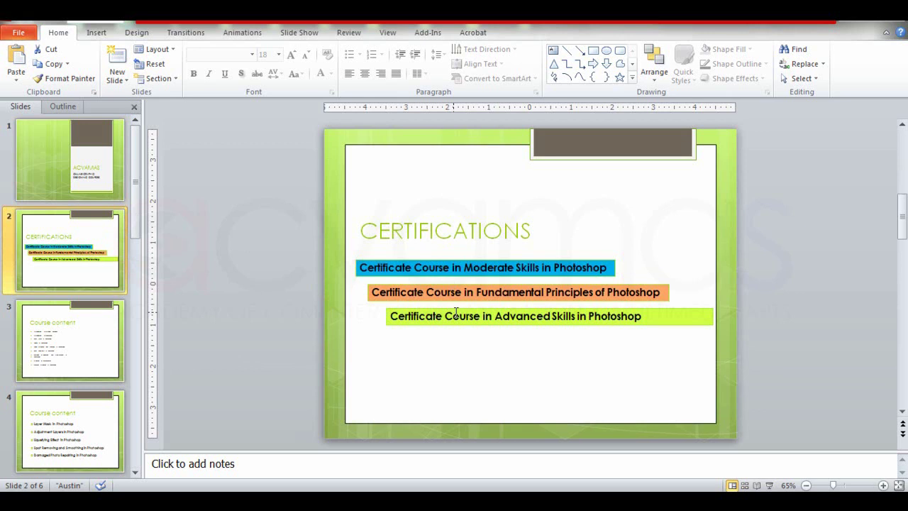
click(81, 347)
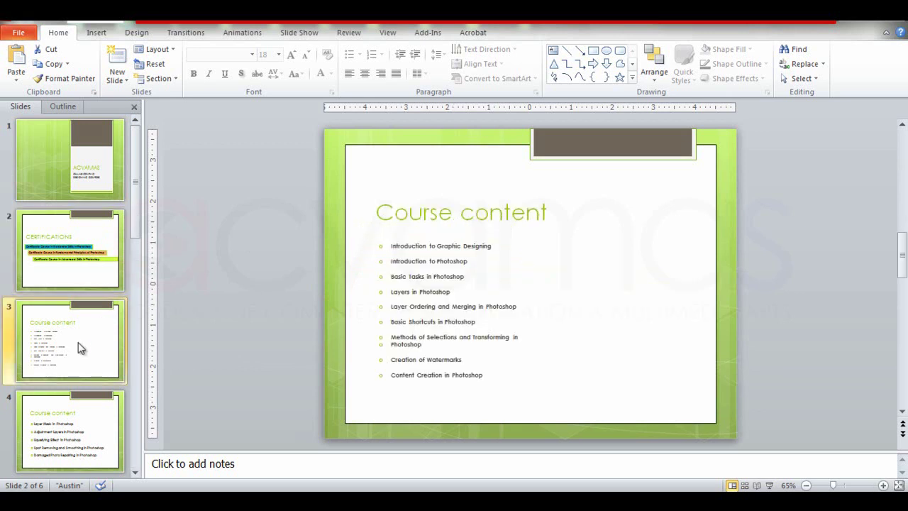
click(87, 442)
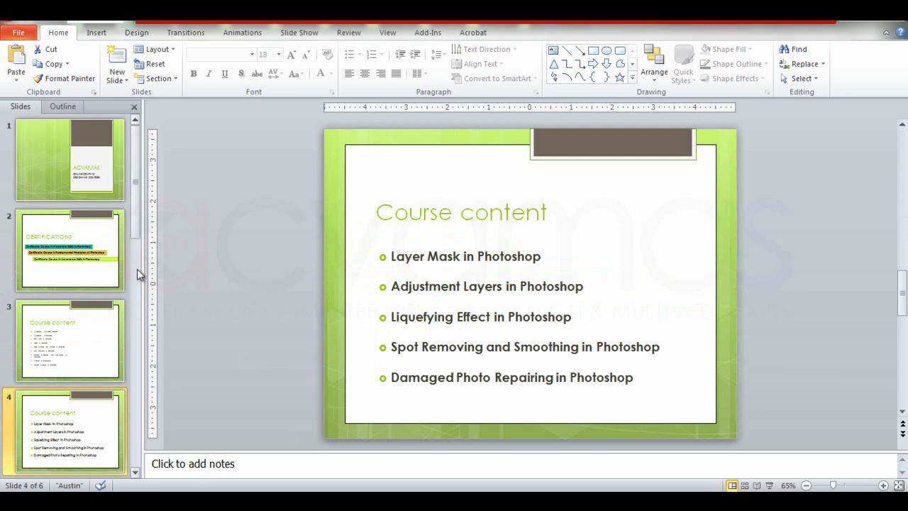
click(136, 476)
click(101, 460)
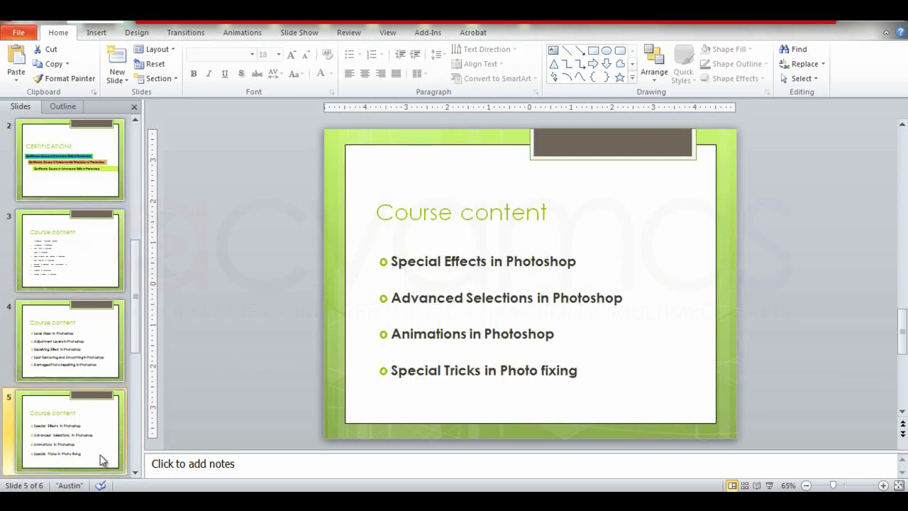
click(103, 183)
drag(136, 280, 137, 180)
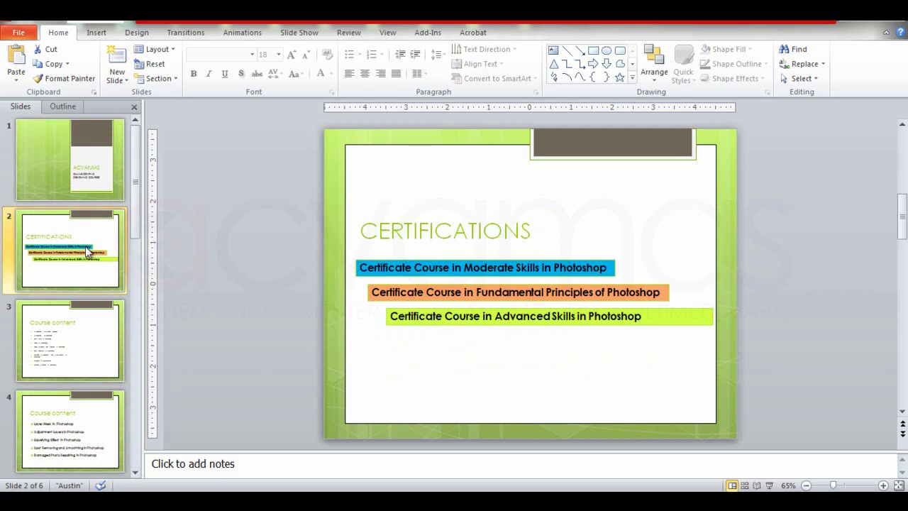
key(Up)
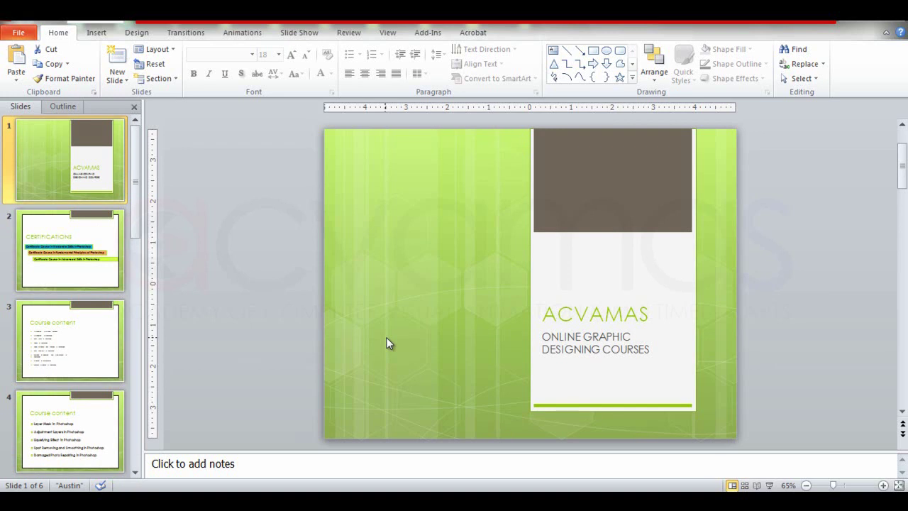
Pick Action Button: Forward or Next from the Insert tab's Shapes gallery
click(98, 34)
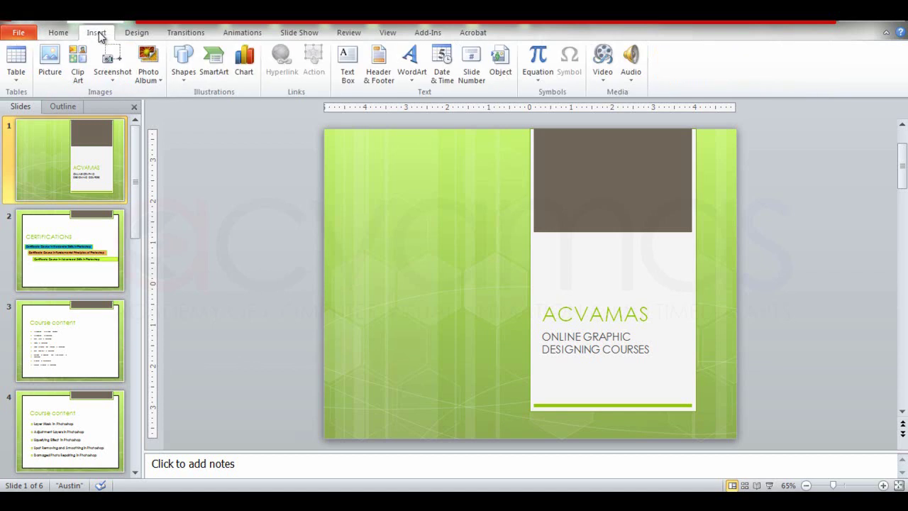
click(186, 82)
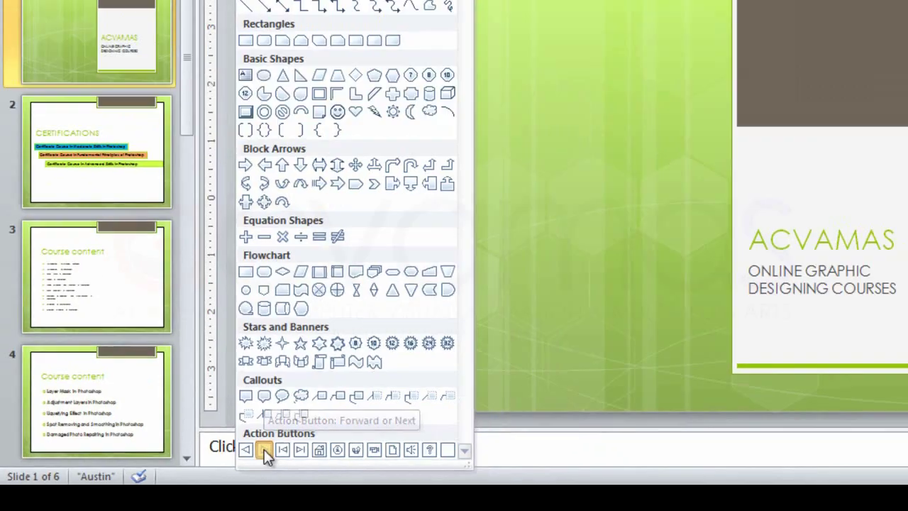
click(461, 404)
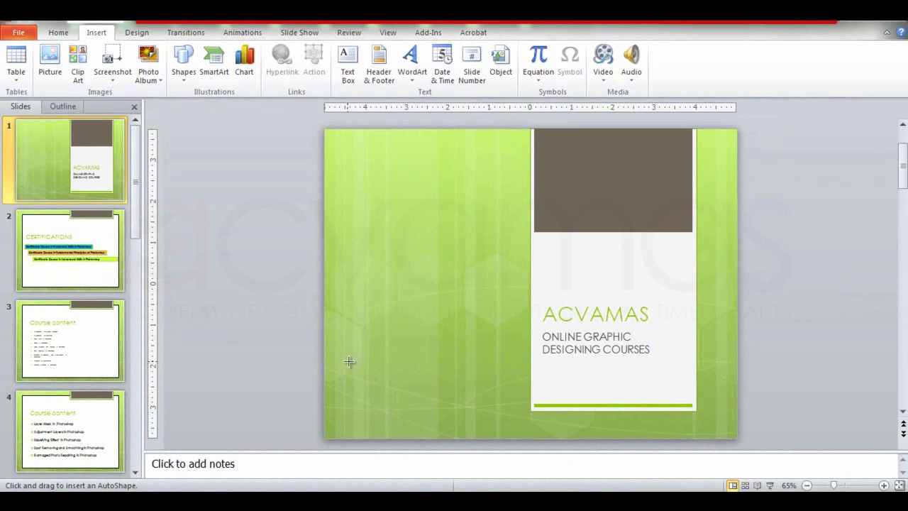
Draw the Forward action button at the title slide's lower-left, keeping its link to Next Slide
drag(349, 388, 394, 424)
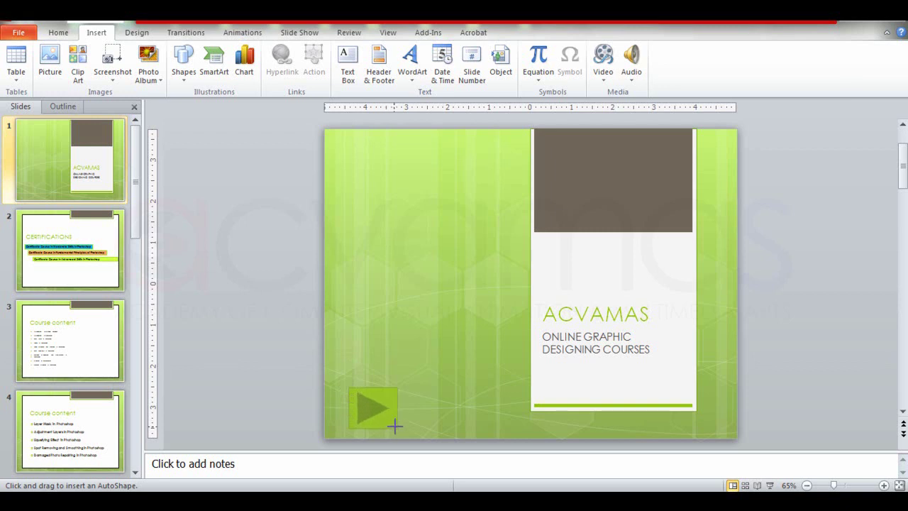
drag(394, 423, 395, 424)
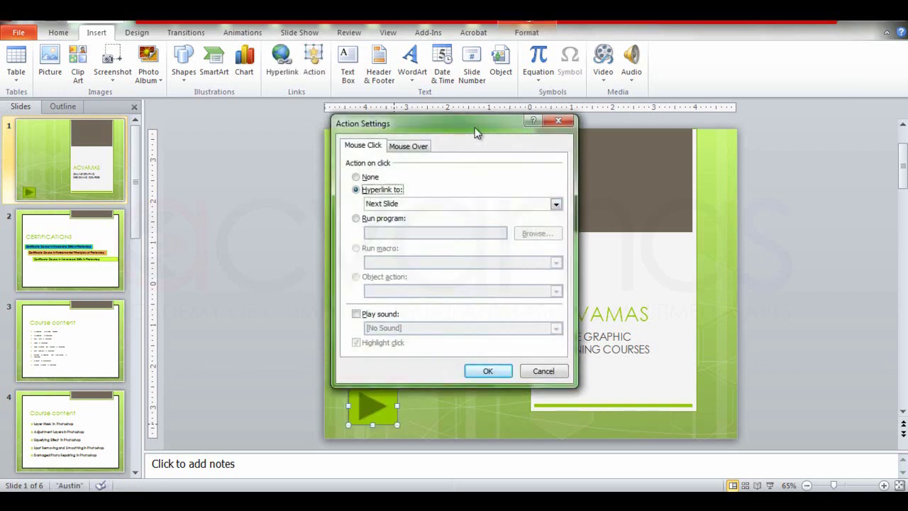
drag(477, 133, 632, 147)
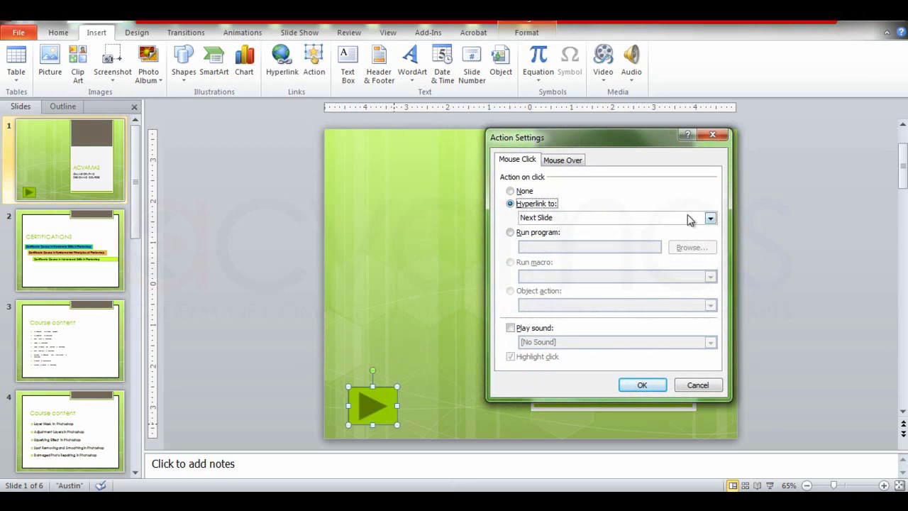
click(710, 218)
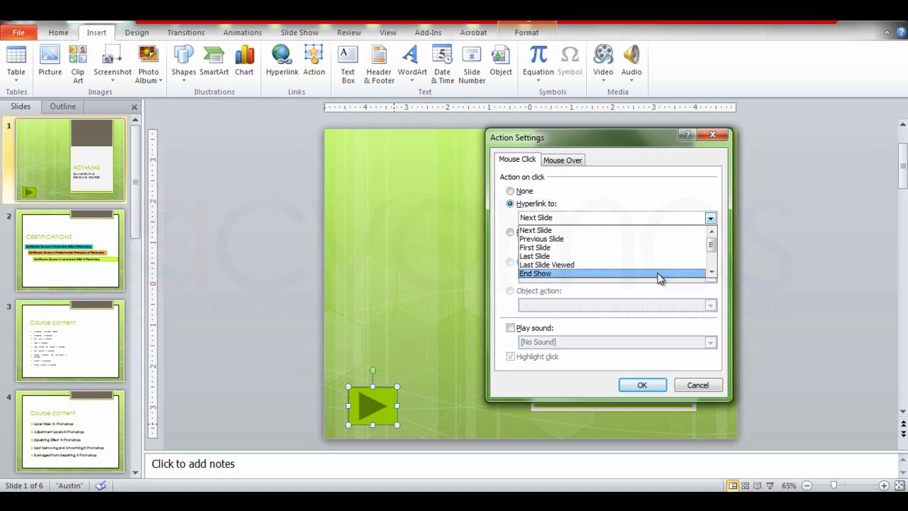
mouse_move(713, 252)
mouse_down()
mouse_move(713, 270)
mouse_move(713, 239)
mouse_up()
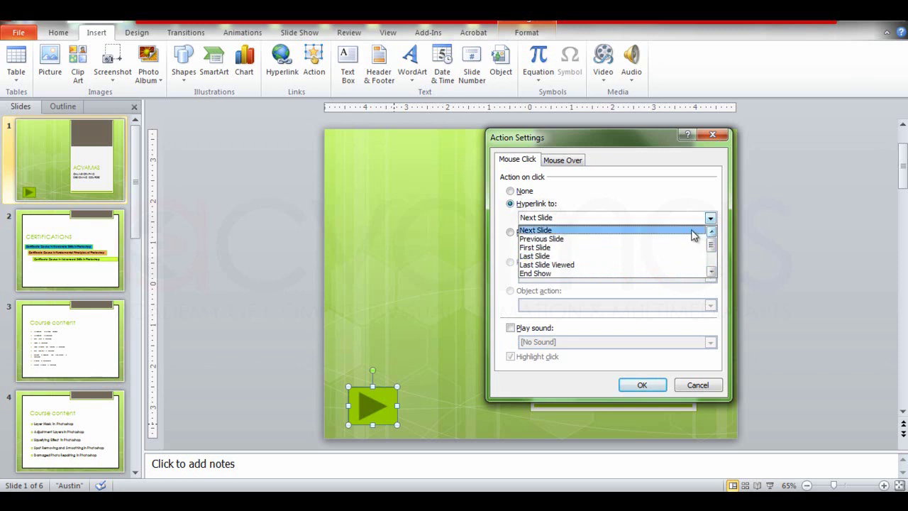
click(693, 232)
key(shift+Tab)
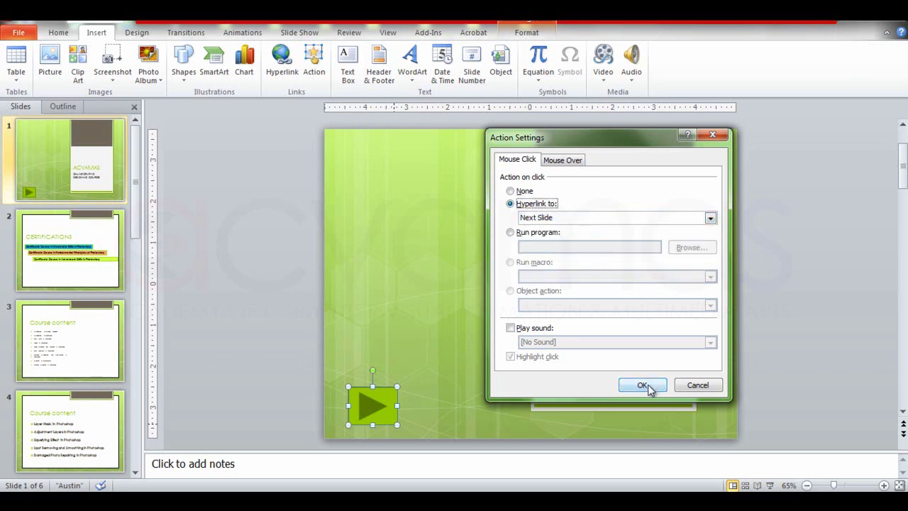
click(646, 386)
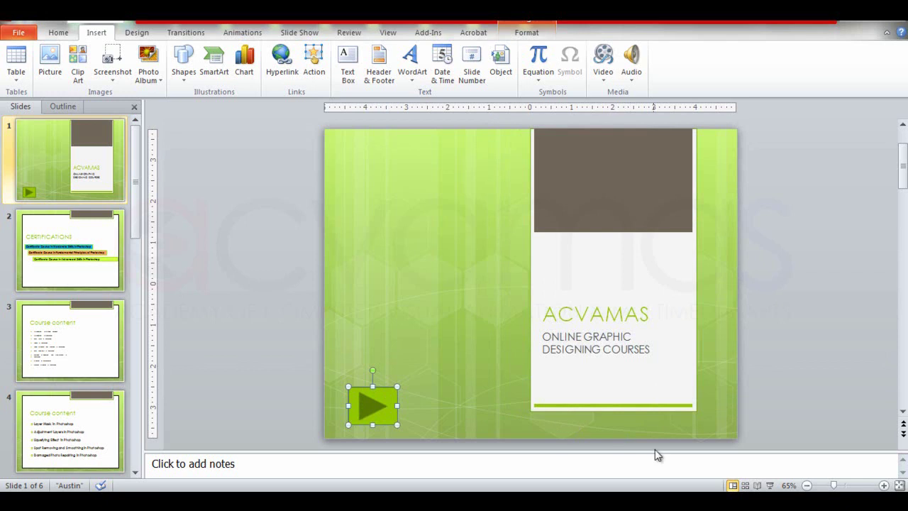
Test the play button in a slide show, end the show, and select the CERTIFICATIONS slide
click(770, 486)
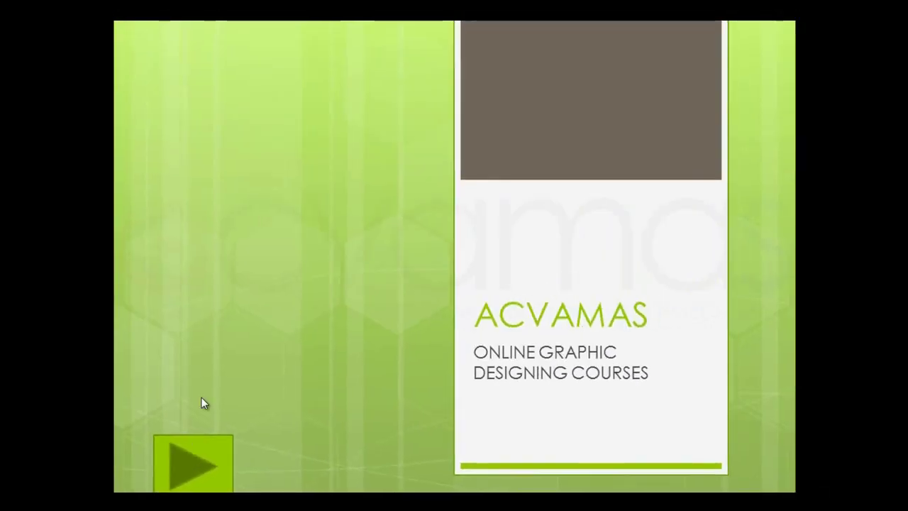
click(196, 463)
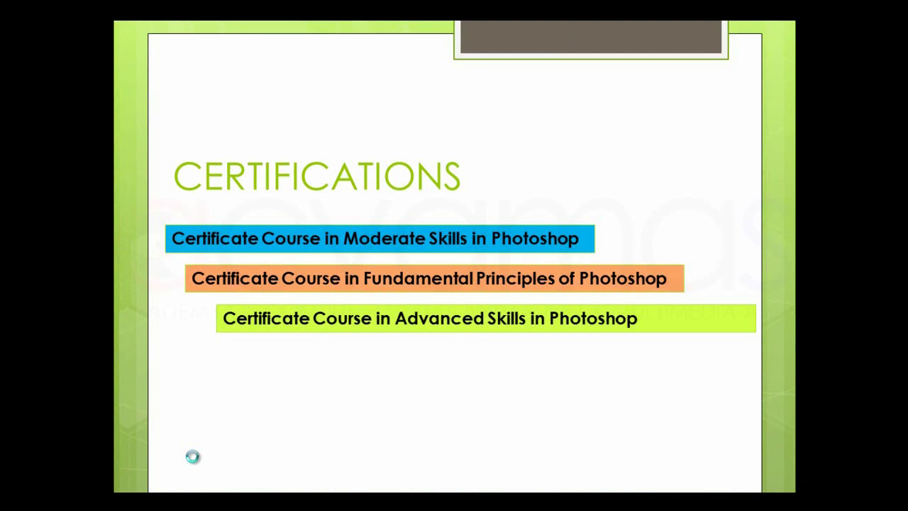
right_click(511, 103)
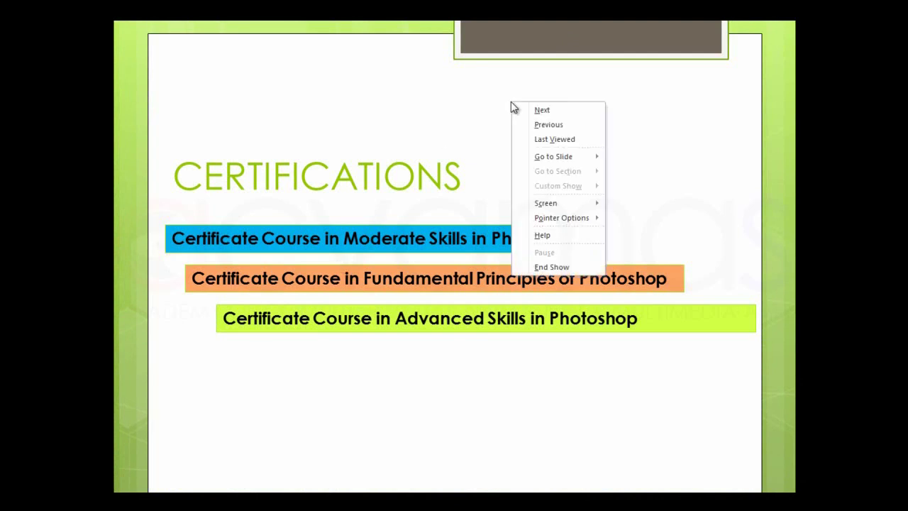
click(574, 268)
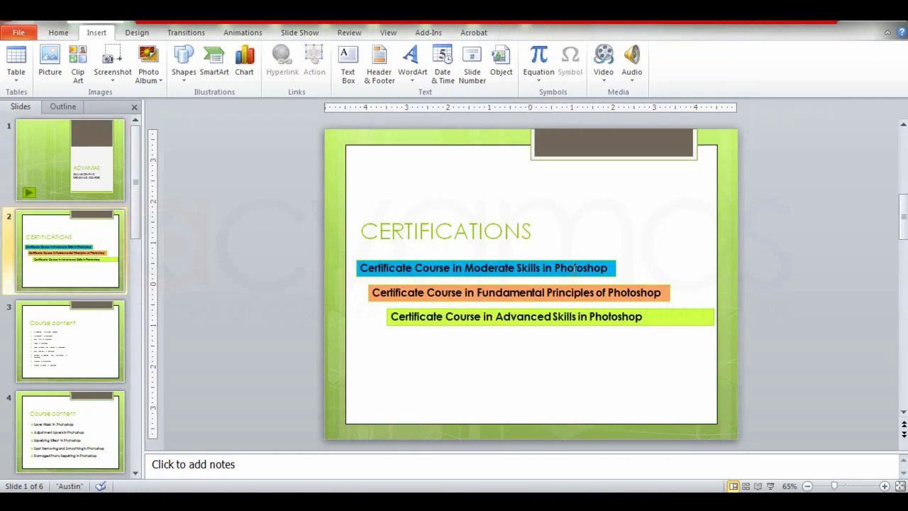
click(63, 174)
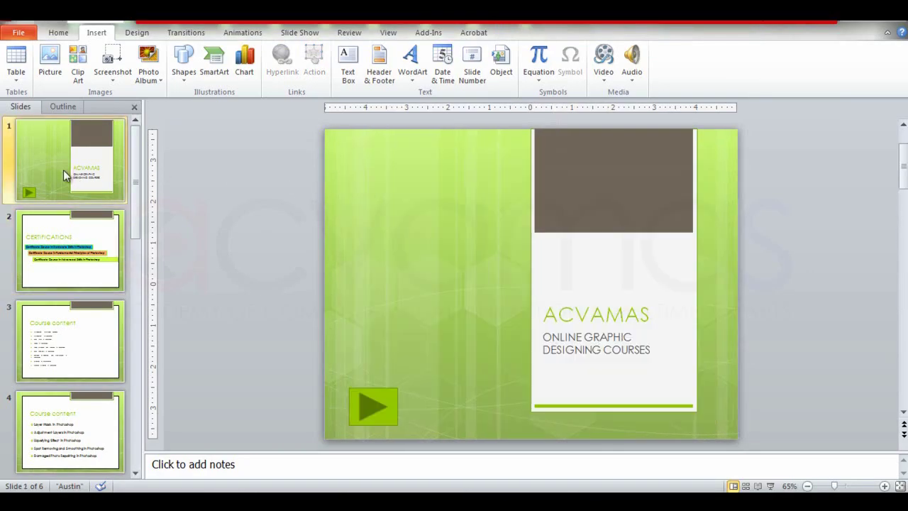
click(88, 241)
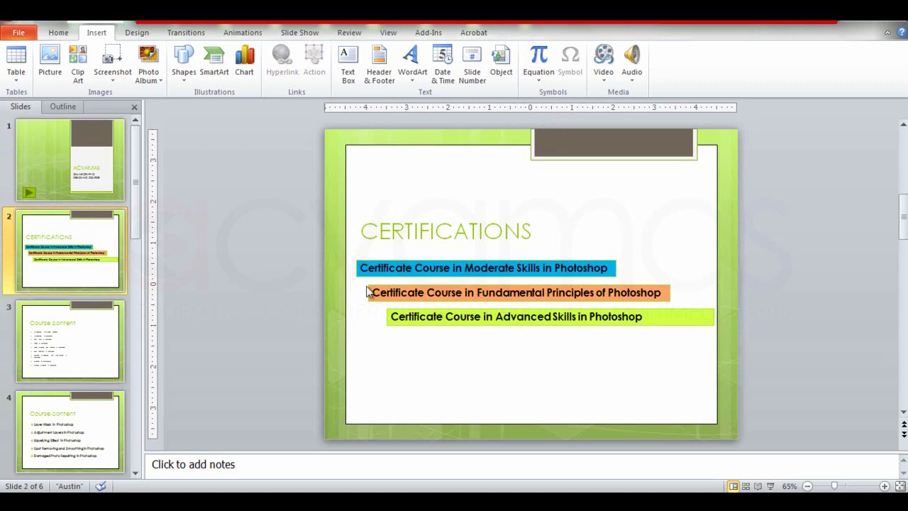
Draw a Home action button near the CERTIFICATIONS slide's lower left
click(61, 177)
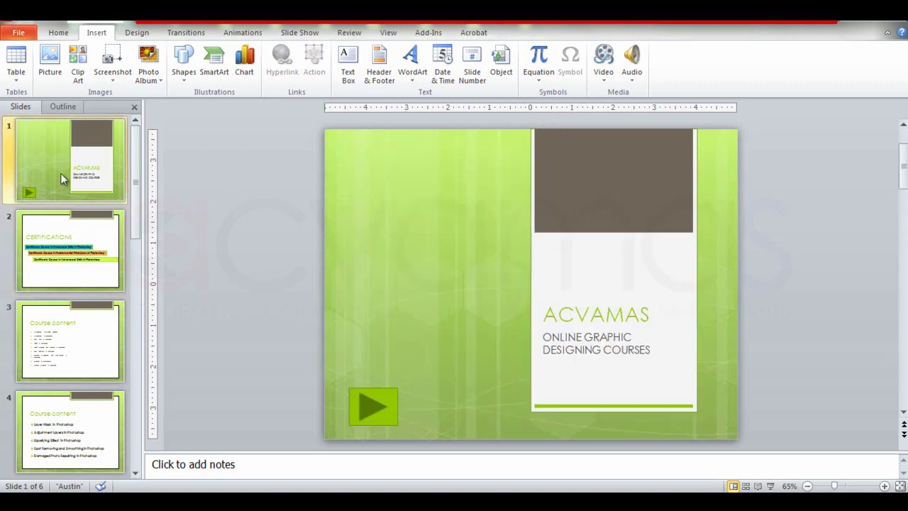
click(66, 221)
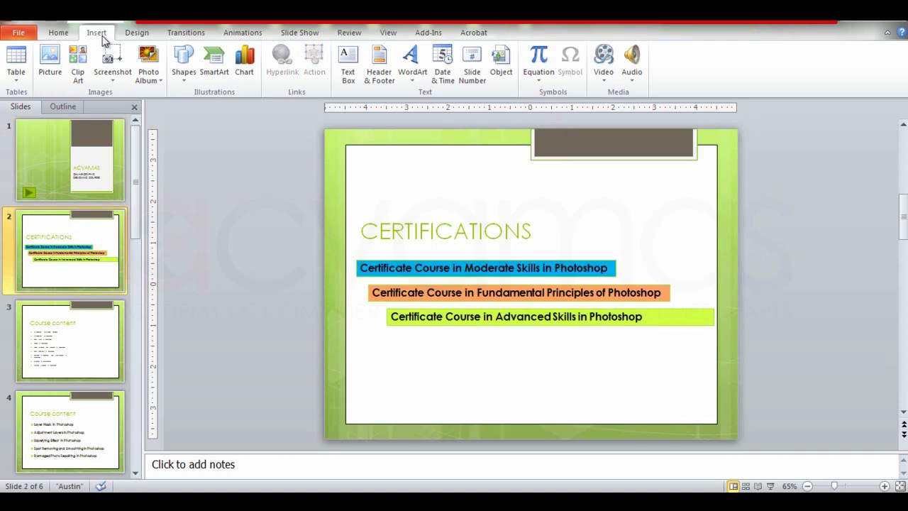
click(183, 64)
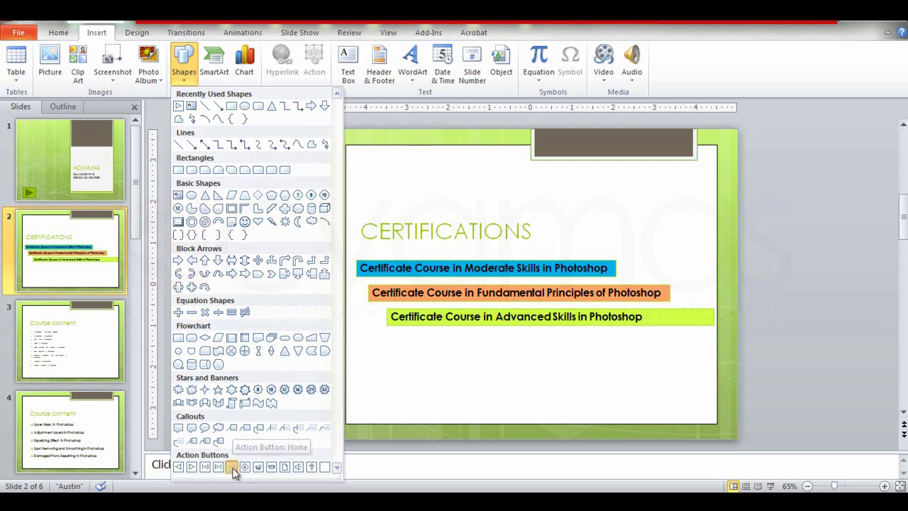
click(232, 467)
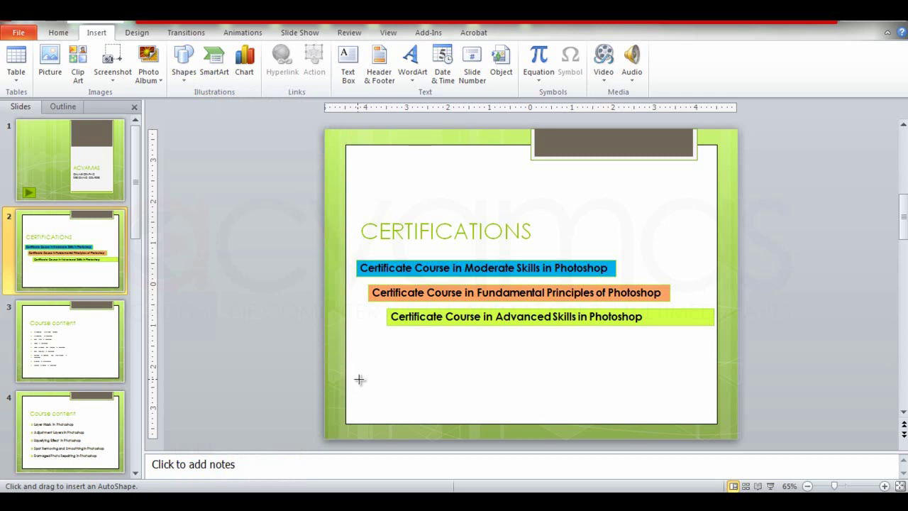
drag(359, 381, 395, 418)
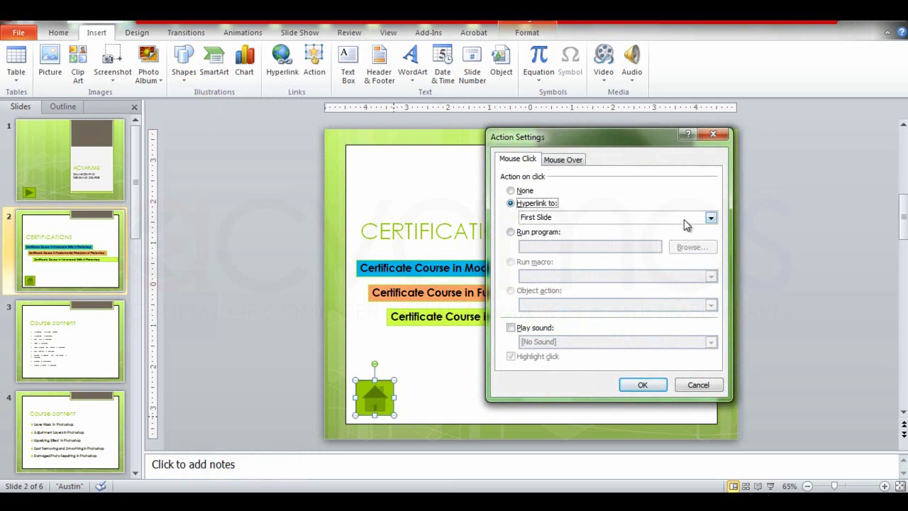
Make the Home button play the Arrow sound on click, keeping its First Slide link
click(511, 328)
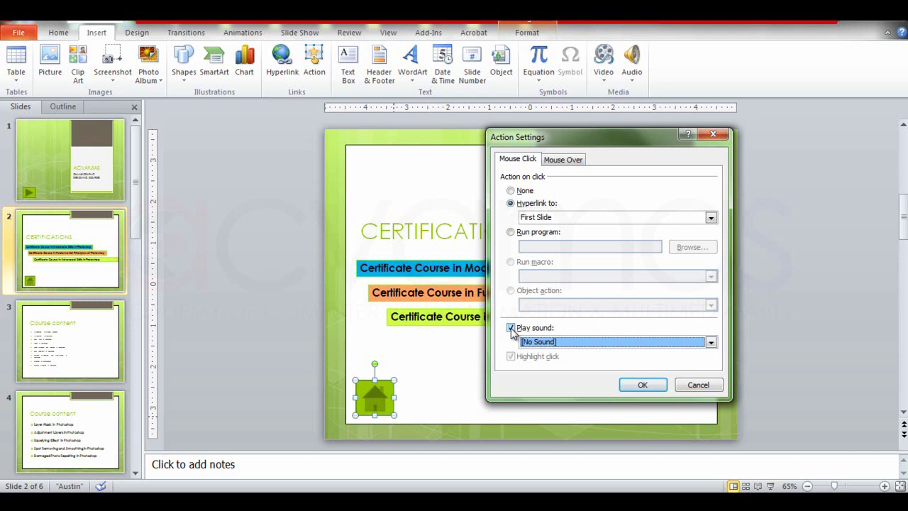
click(711, 342)
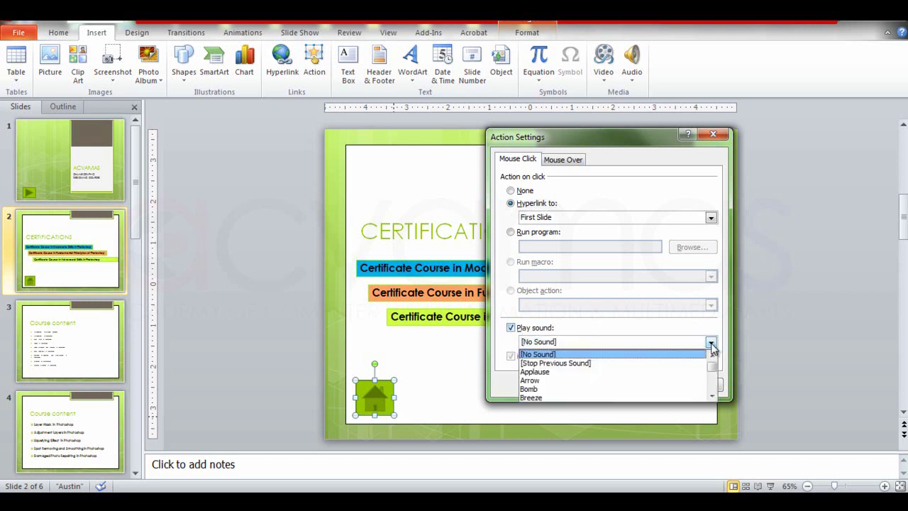
click(679, 381)
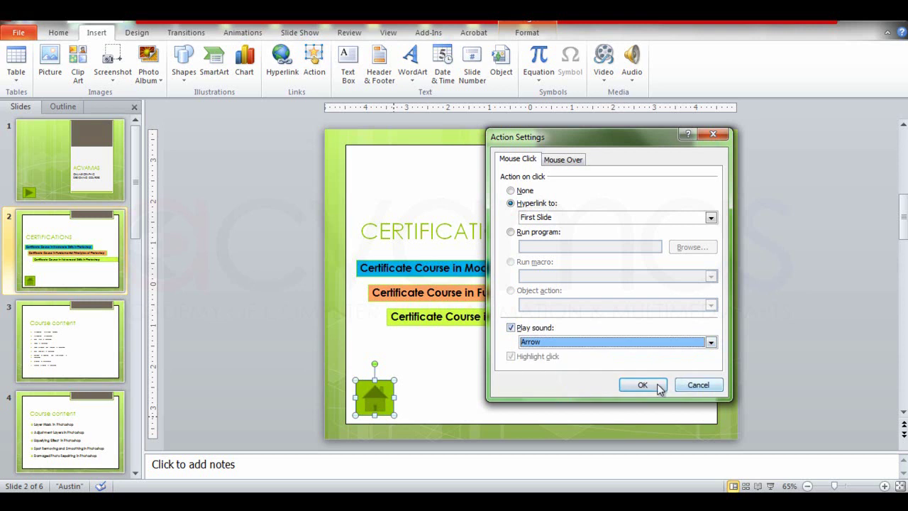
click(643, 385)
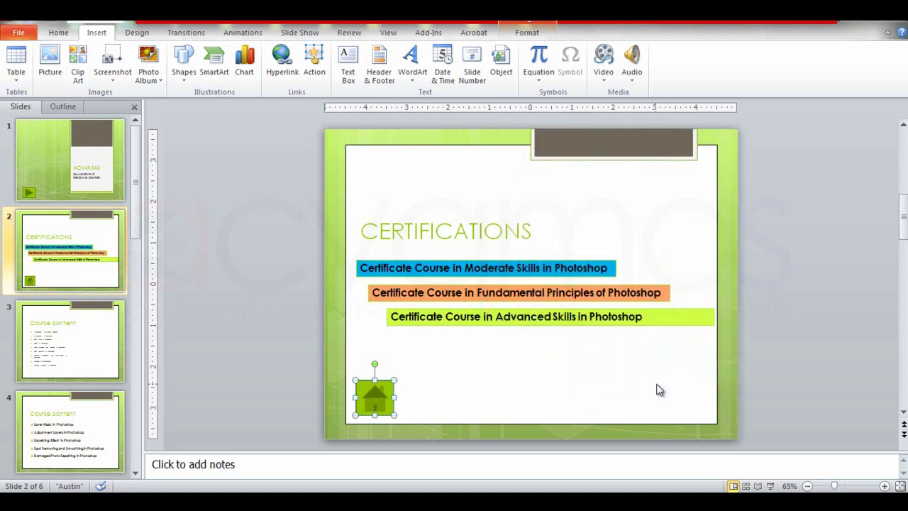
Run the slide show from the title slide, testing the play and home buttons, then end it
click(73, 167)
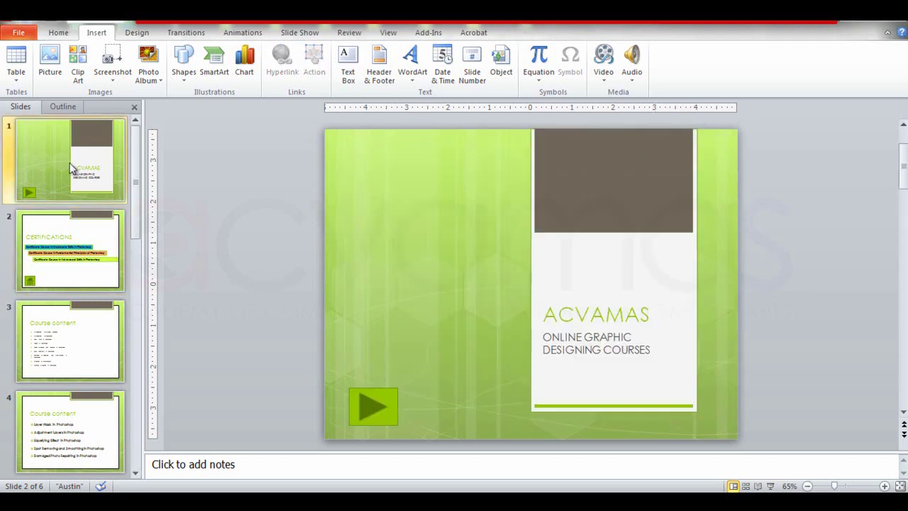
click(771, 486)
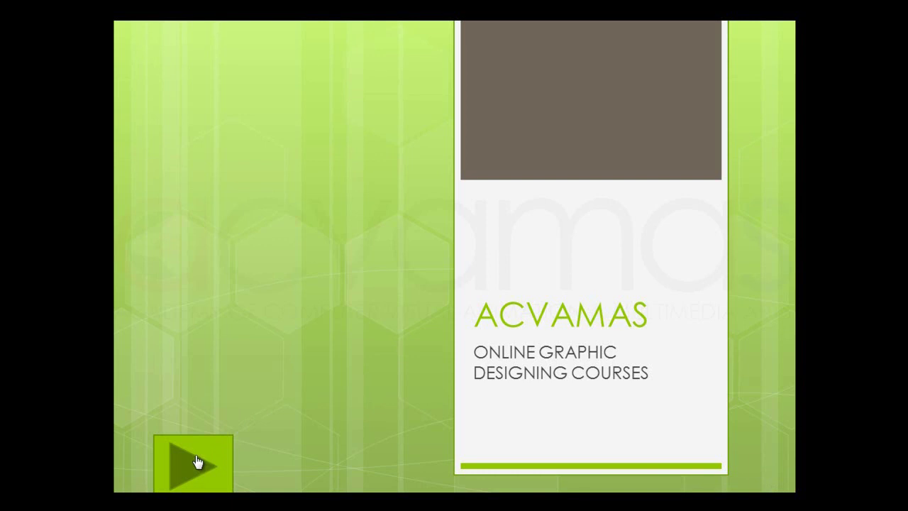
click(198, 462)
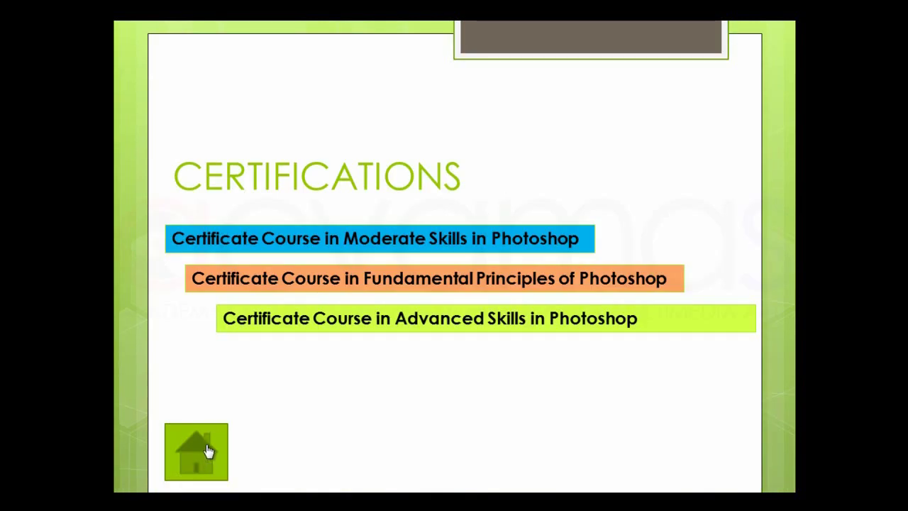
click(205, 457)
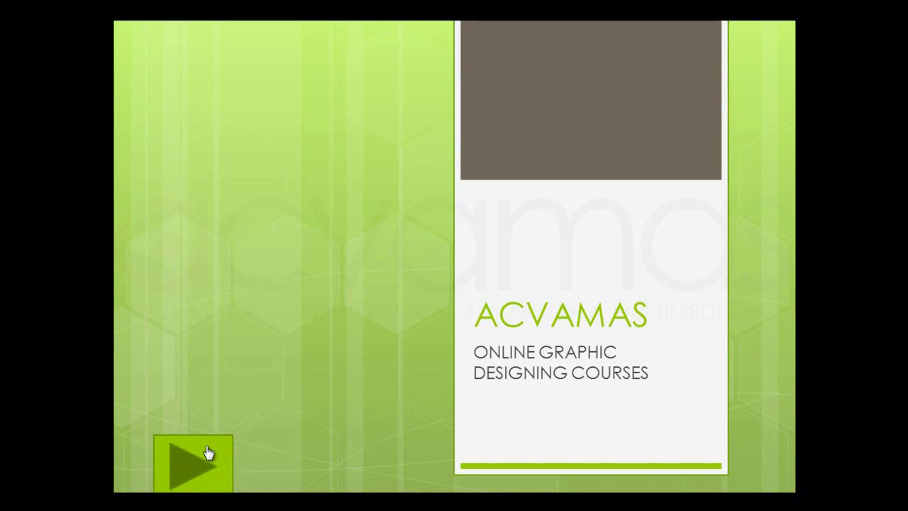
right_click(395, 102)
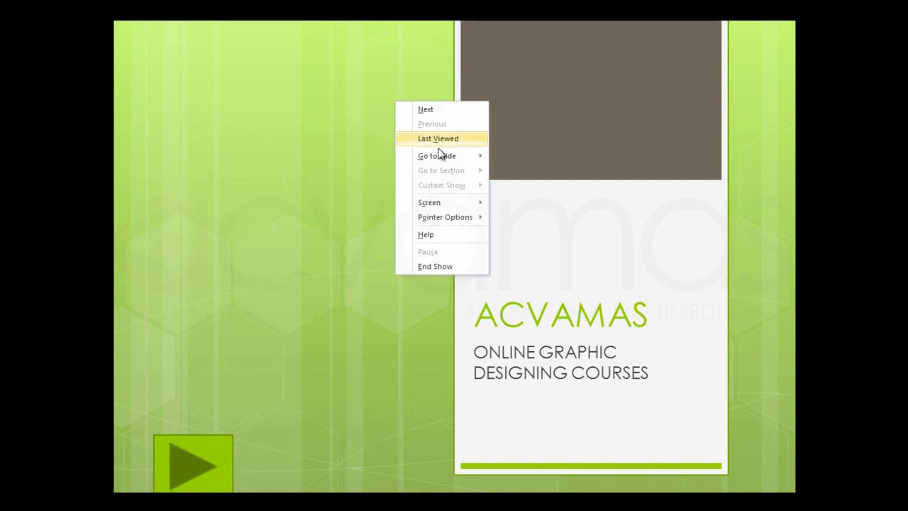
click(440, 266)
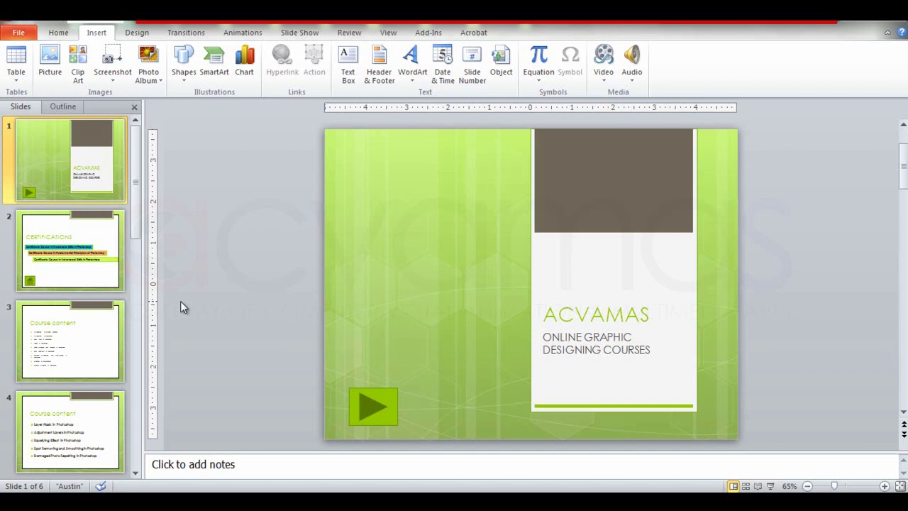
Go to the CERTIFICATIONS slide and select the blue Moderate Skills course box
click(74, 271)
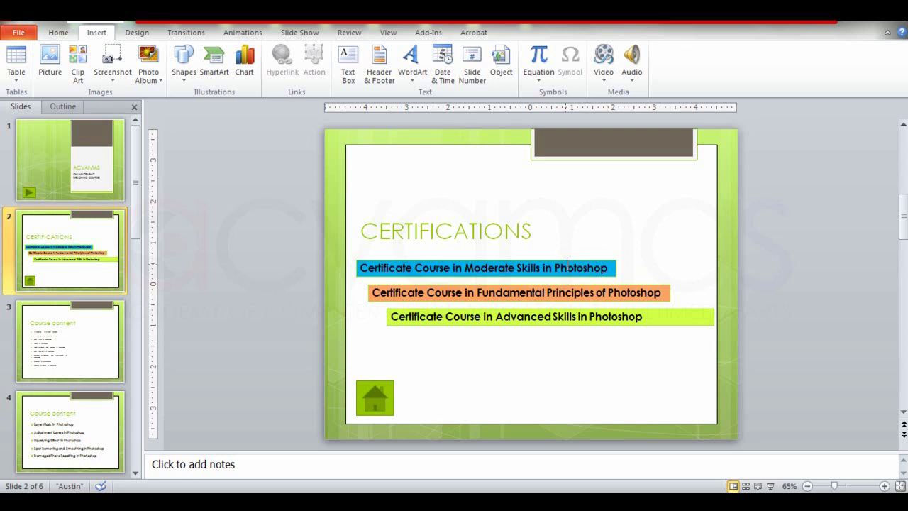
click(584, 259)
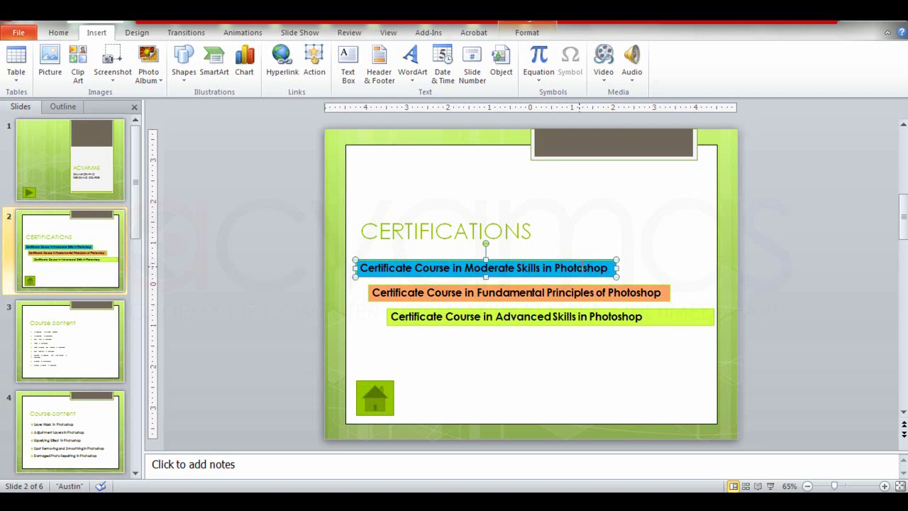
Hyperlink the blue Moderate Skills box to slide 3, Course content, within this document
right_click(582, 268)
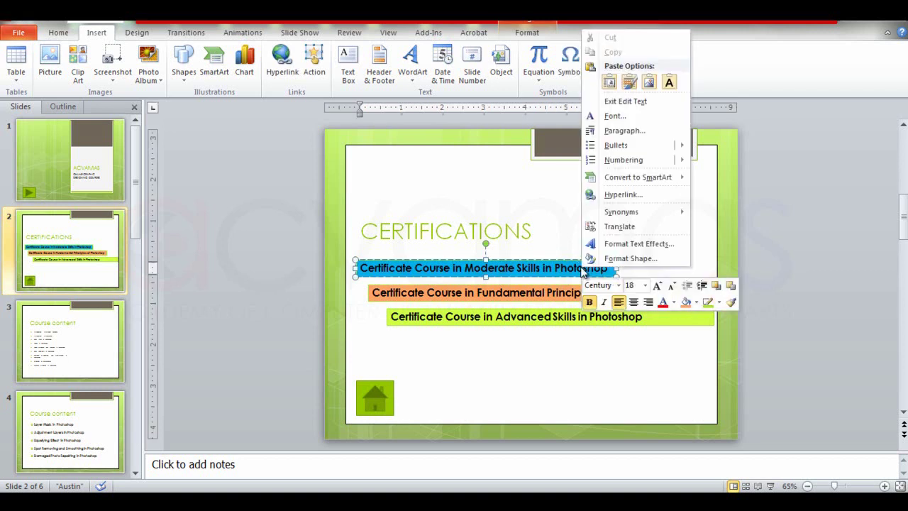
click(637, 193)
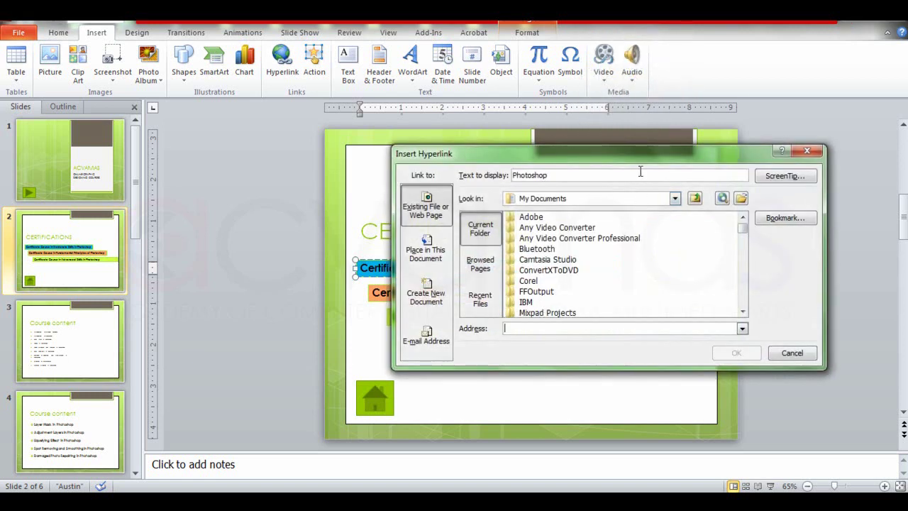
mouse_move(645, 154)
mouse_down()
mouse_move(521, 115)
mouse_move(511, 145)
mouse_up()
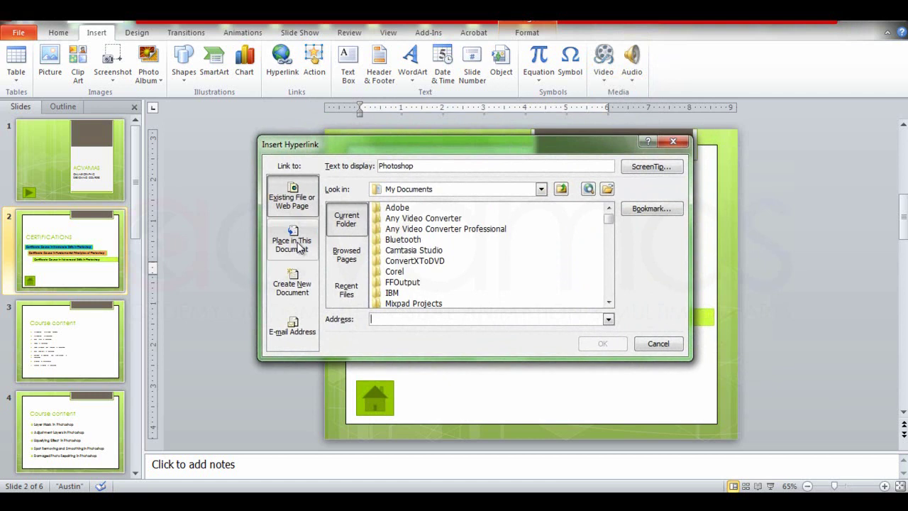
click(300, 245)
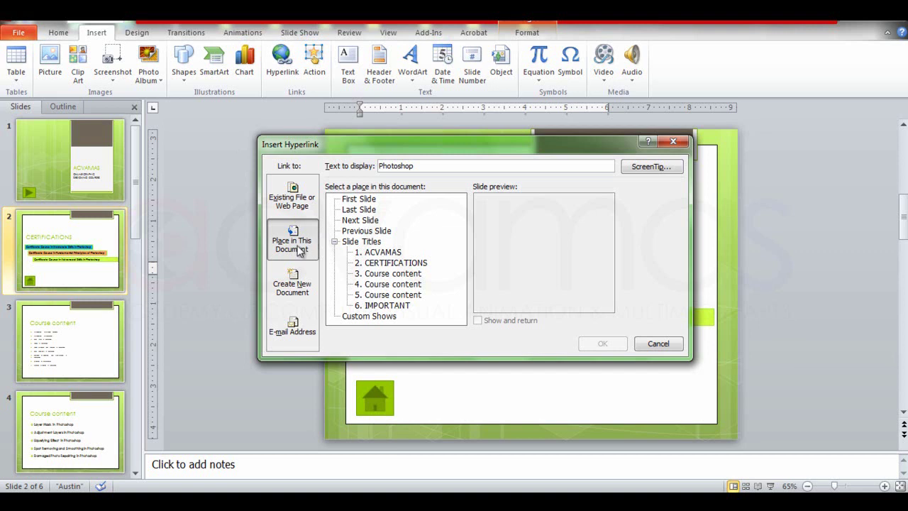
click(387, 276)
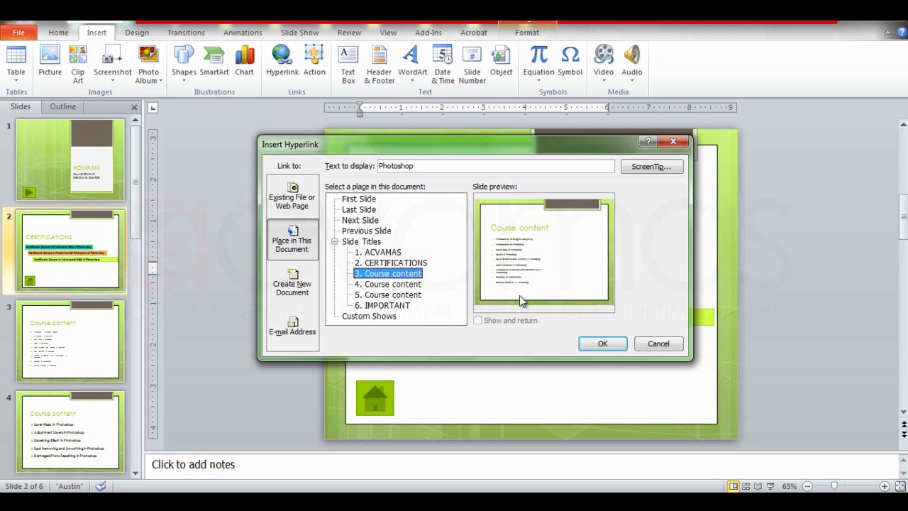
click(603, 345)
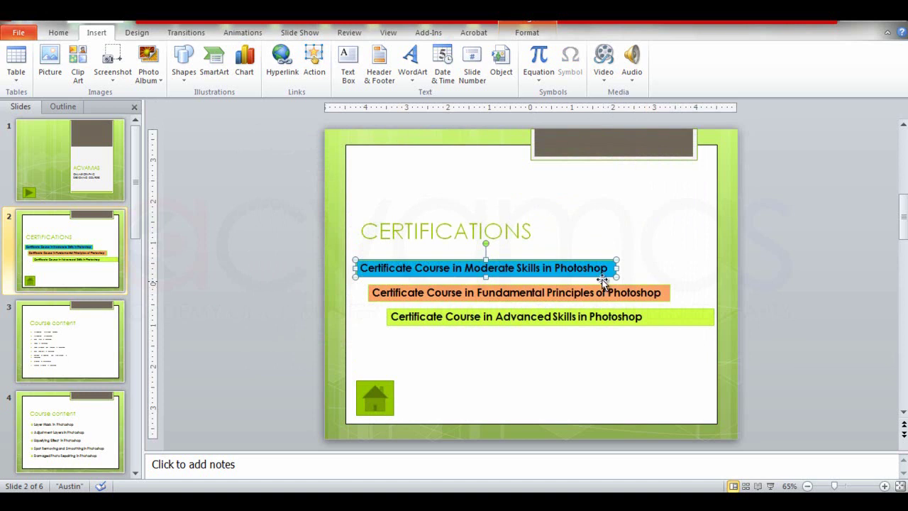
Run the slide show from CERTIFICATIONS and confirm the blue box jumps to Course content
click(633, 272)
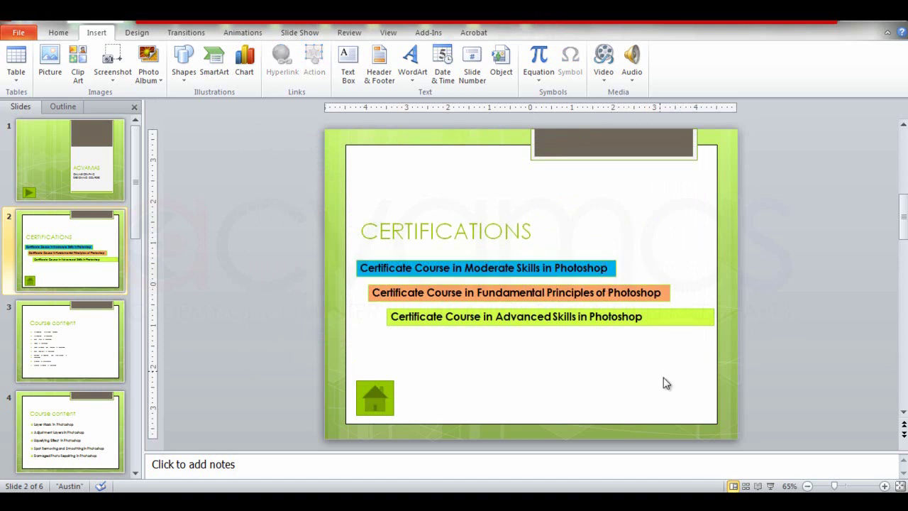
click(771, 486)
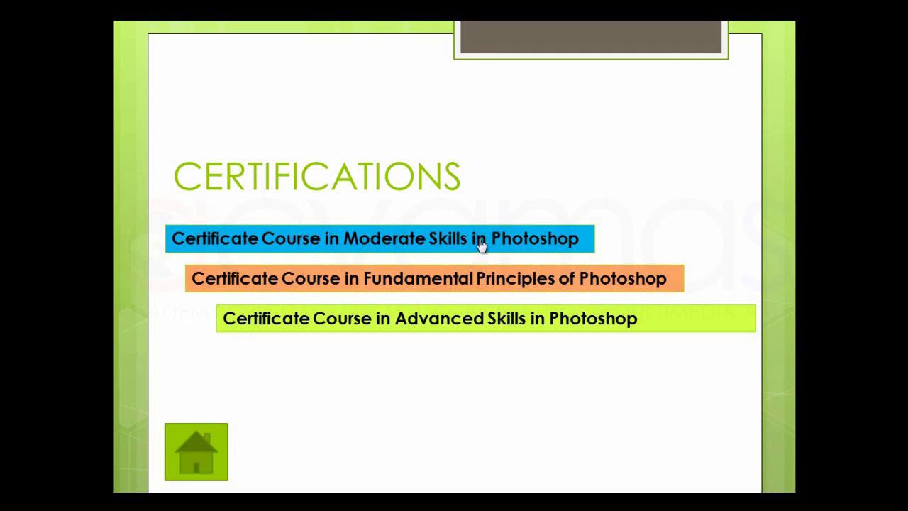
click(481, 244)
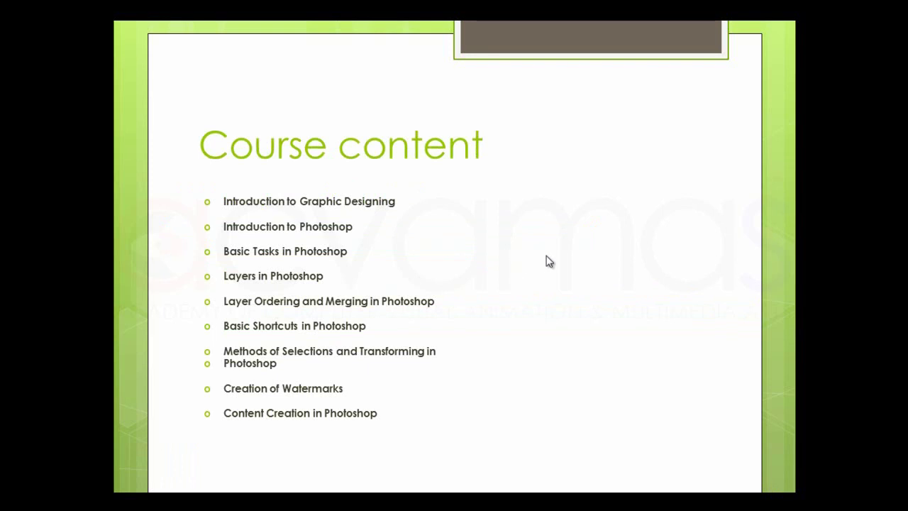
key(Escape)
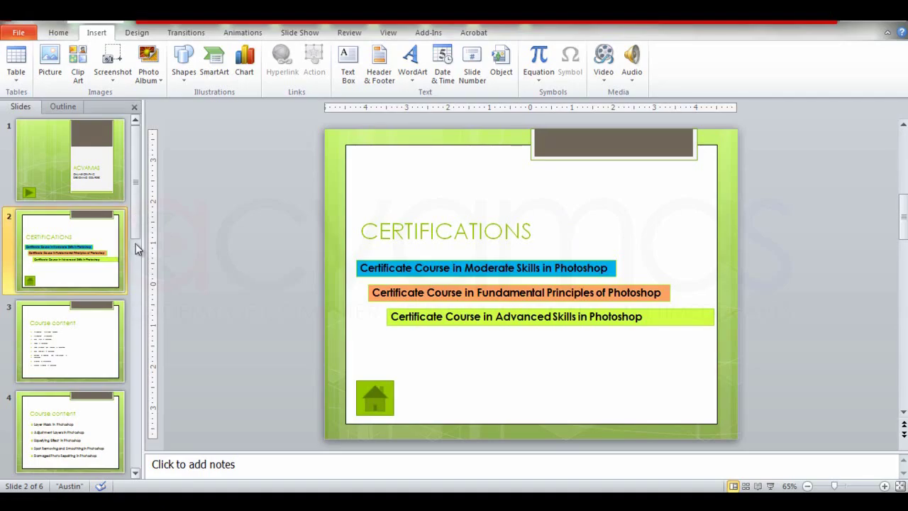
Switch between the Course content and CERTIFICATIONS slides, ending on Course content
click(92, 321)
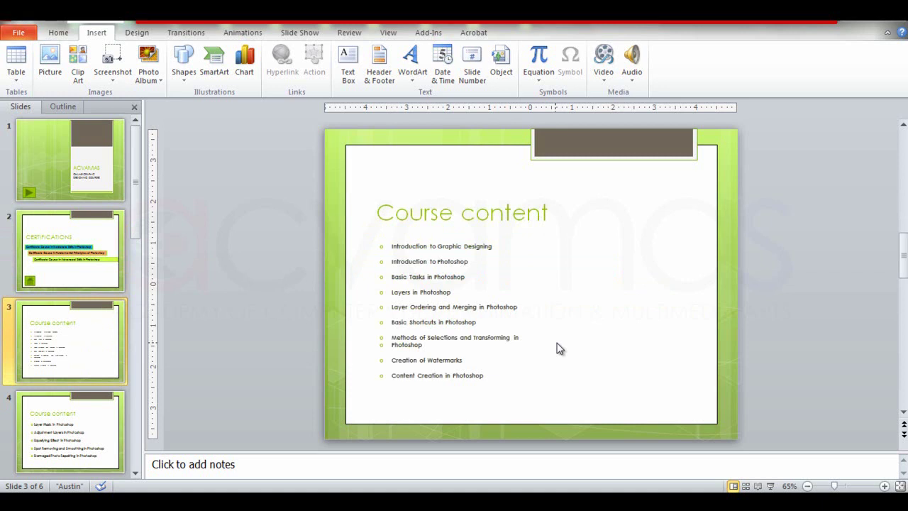
click(93, 248)
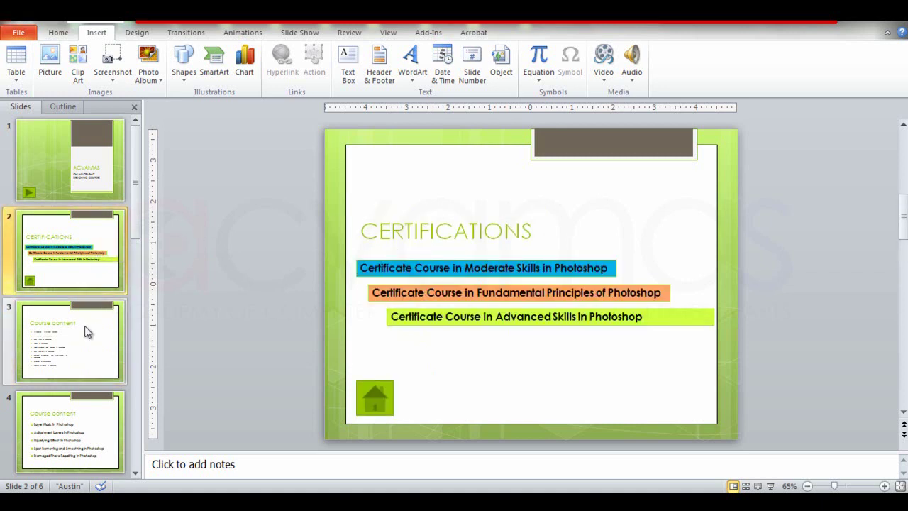
click(84, 354)
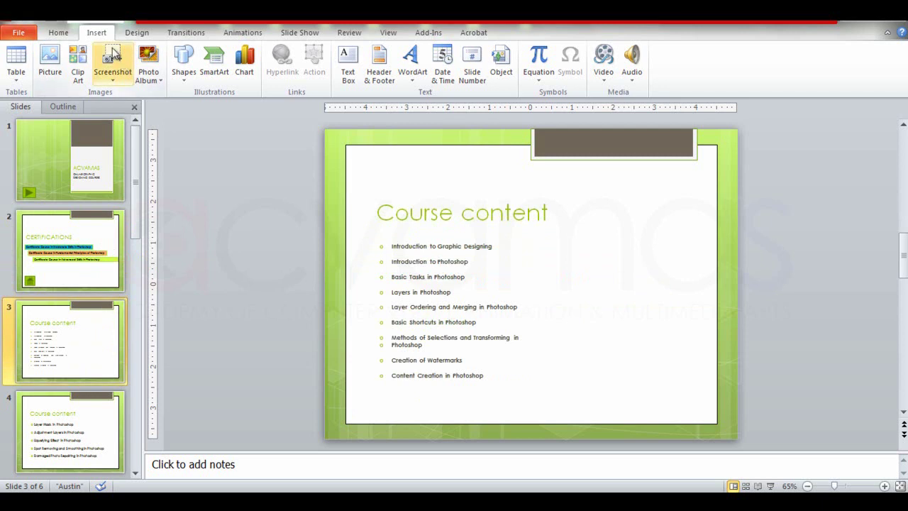
Draw a green curved left arrow at the Course content slide's bottom-right and select it
click(190, 84)
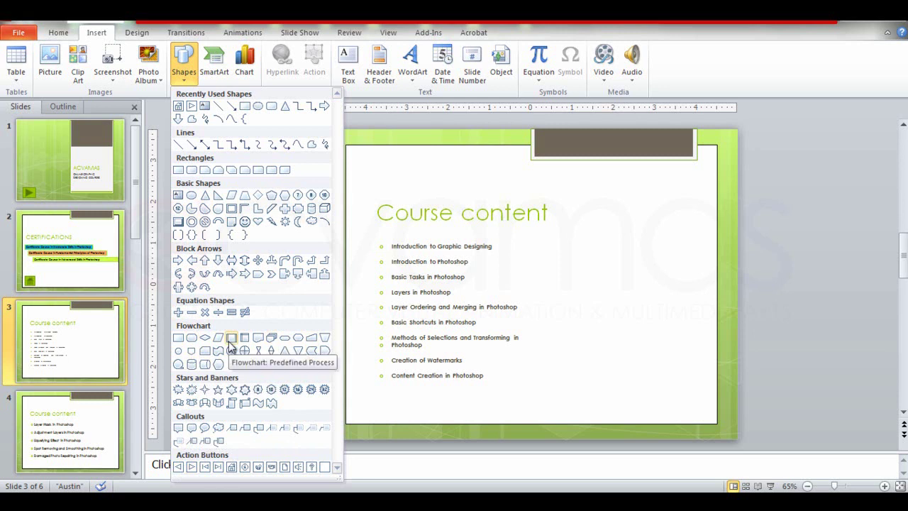
click(191, 274)
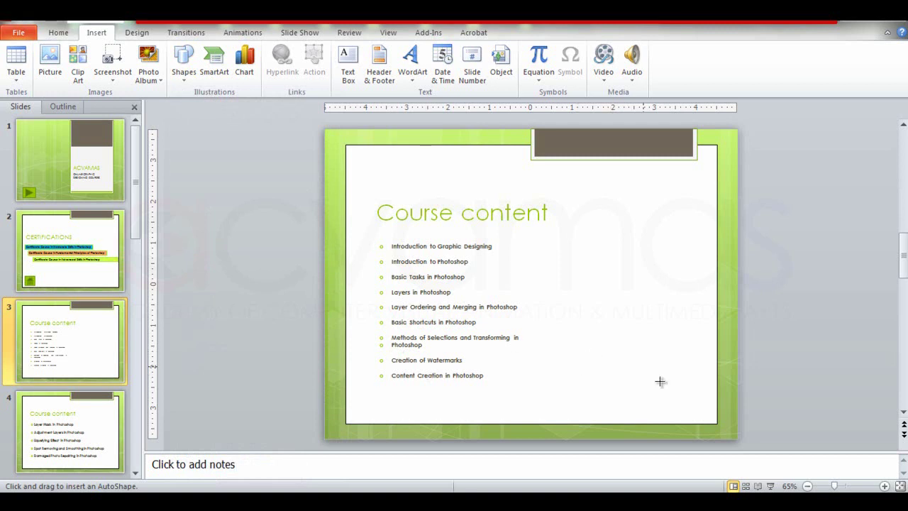
drag(662, 376, 685, 415)
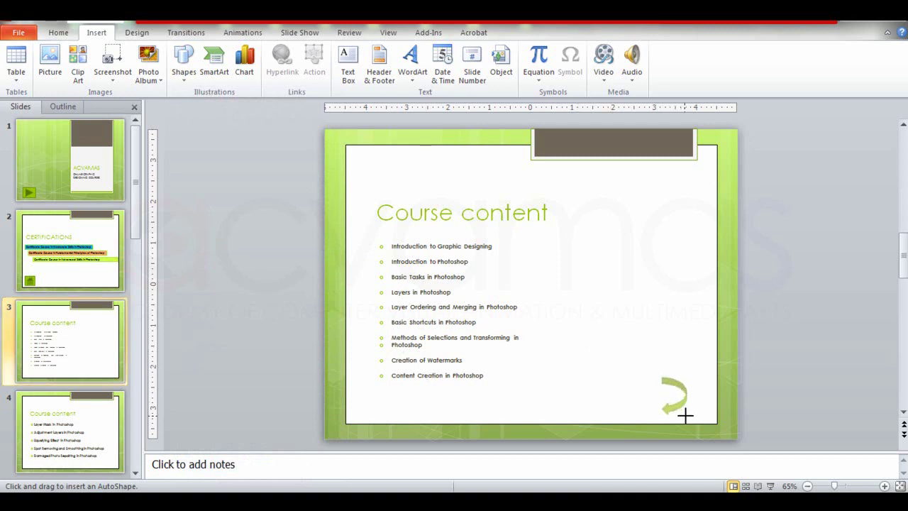
drag(686, 415, 686, 418)
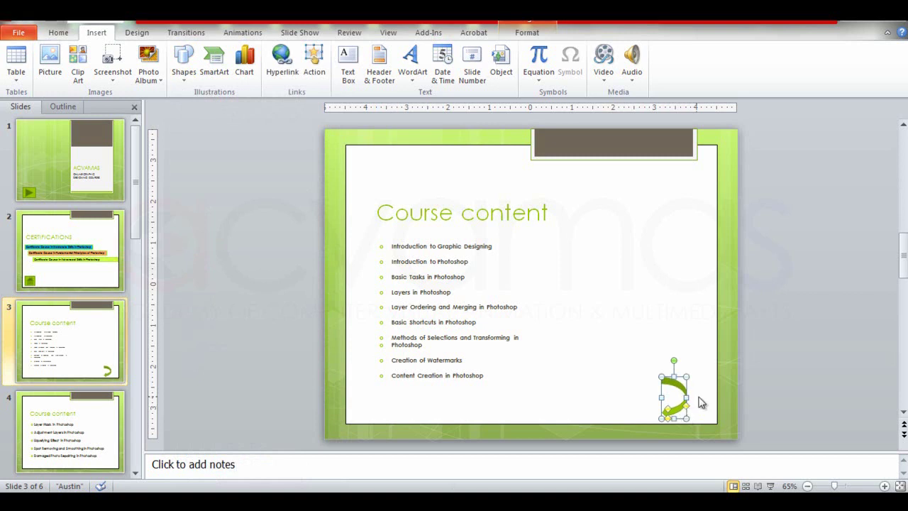
click(697, 401)
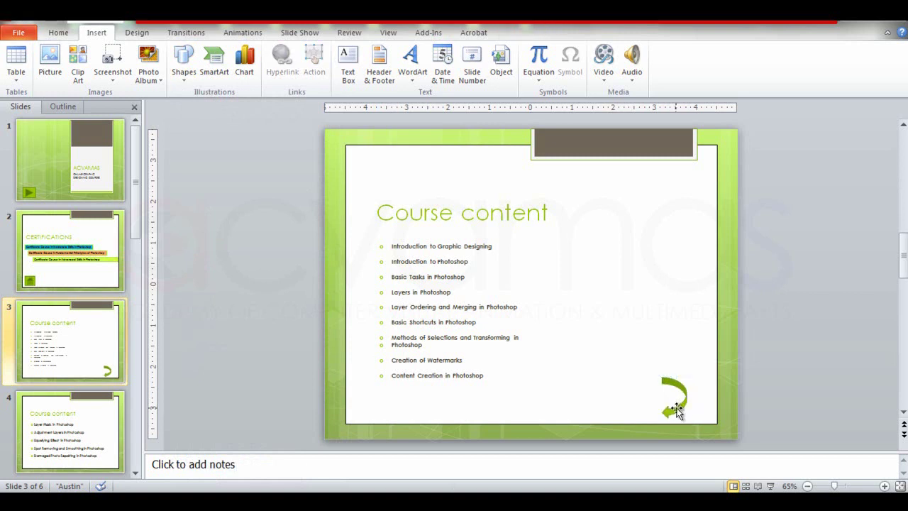
click(677, 412)
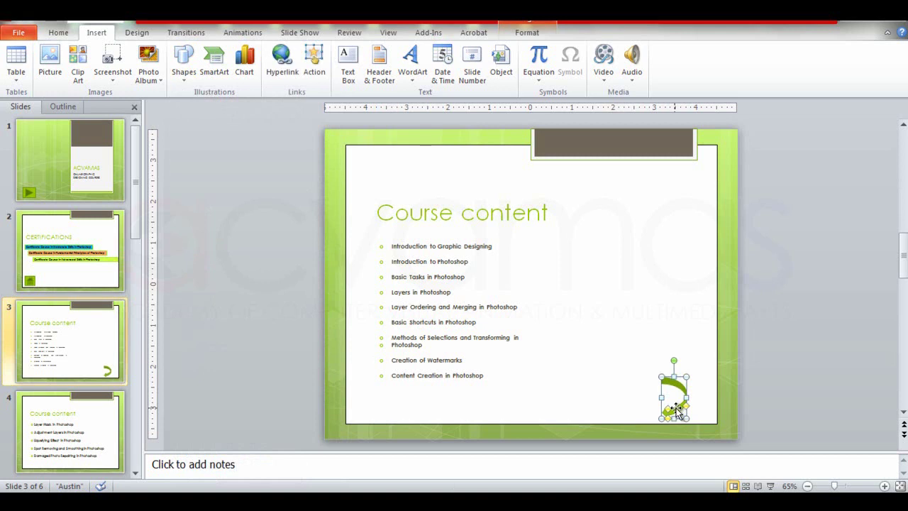
Hyperlink the curved arrow to slide 2, CERTIFICATIONS
right_click(676, 411)
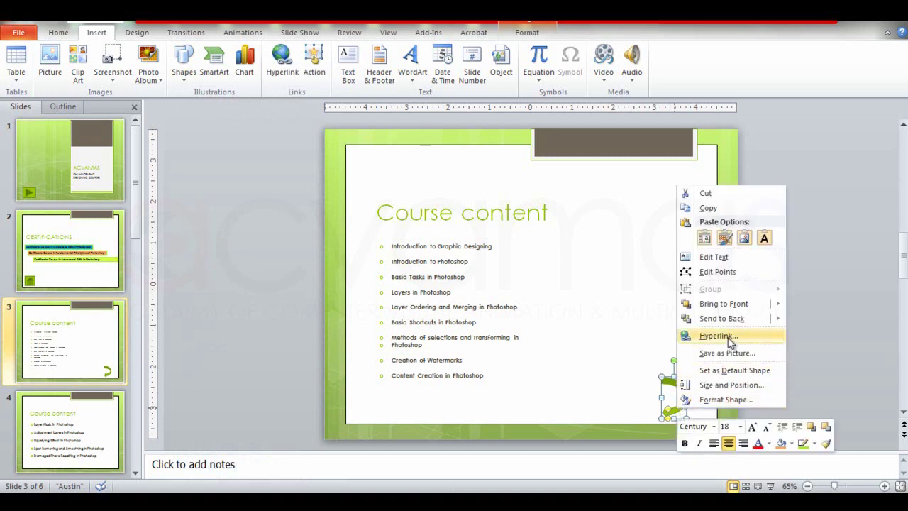
click(719, 336)
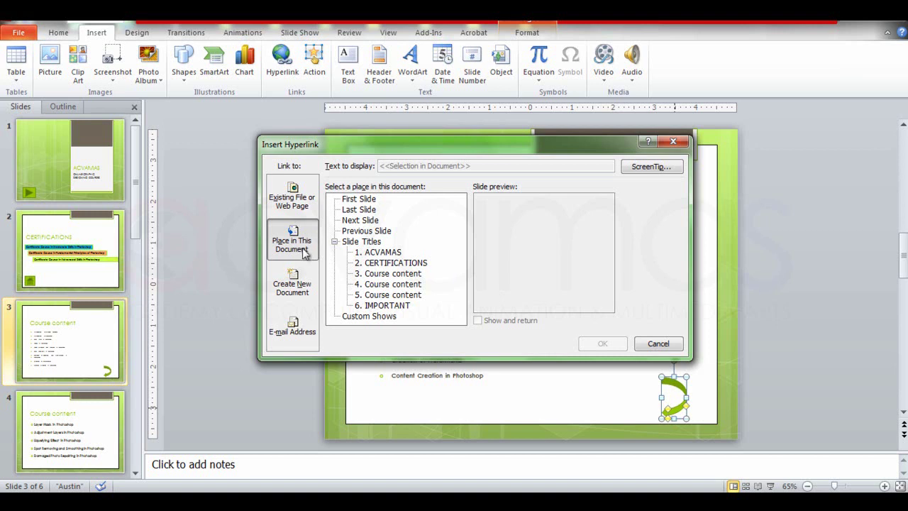
click(399, 264)
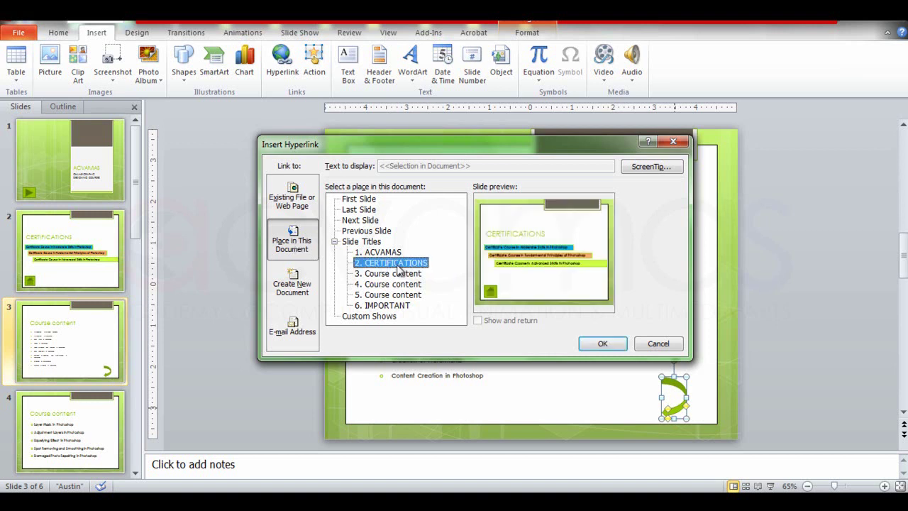
click(600, 346)
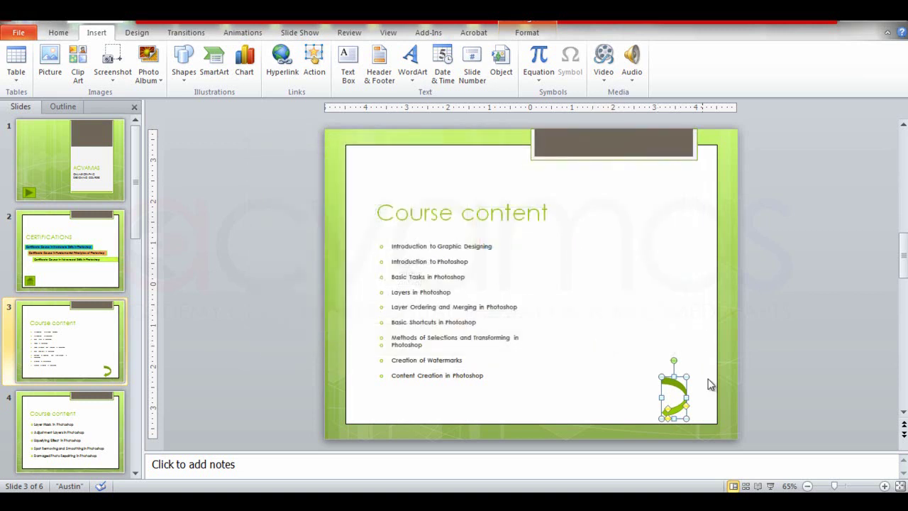
click(701, 413)
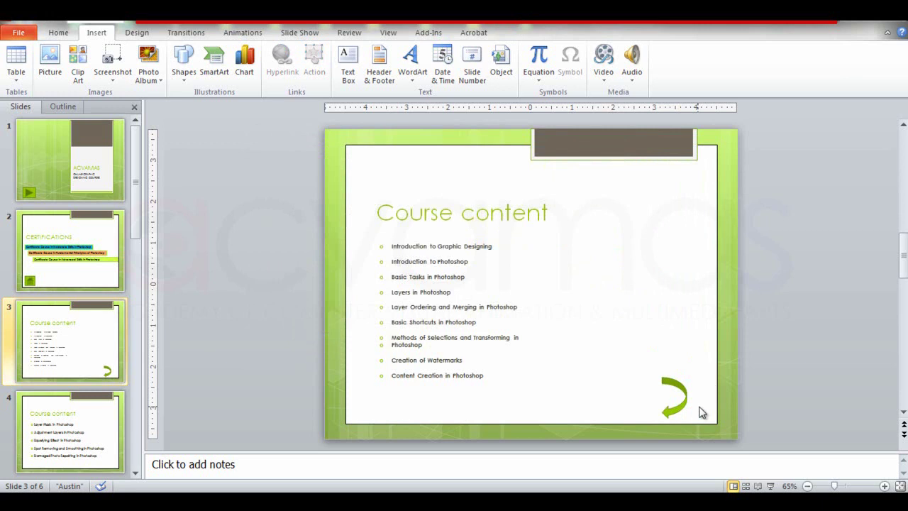
Test the arrow's link in a slide show, return to Course content, and end the show
click(772, 486)
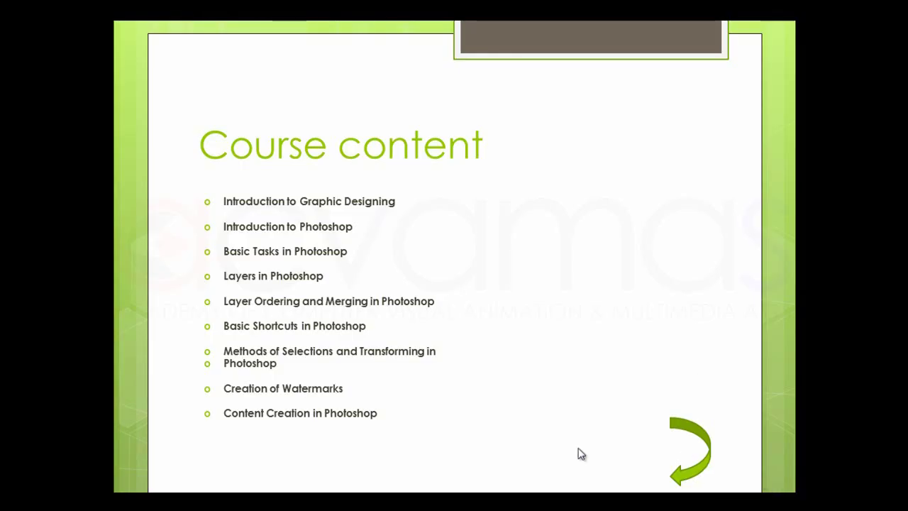
click(699, 473)
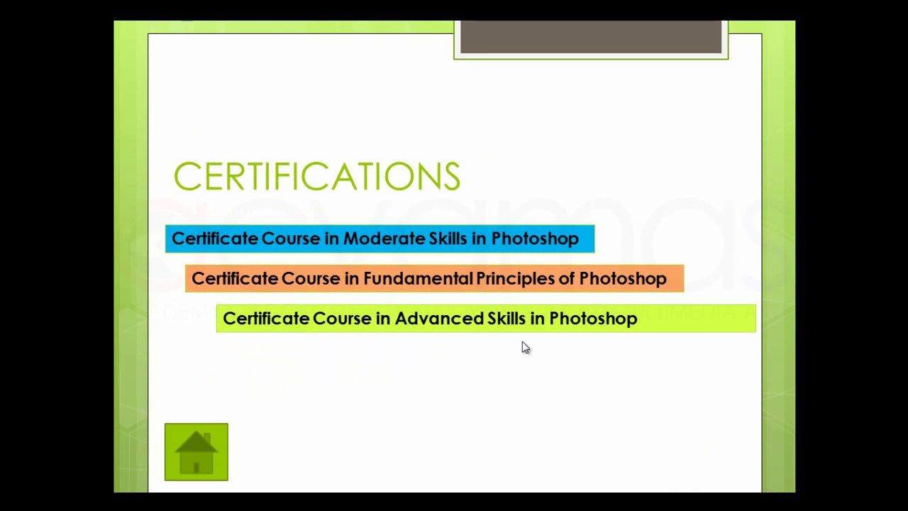
click(522, 341)
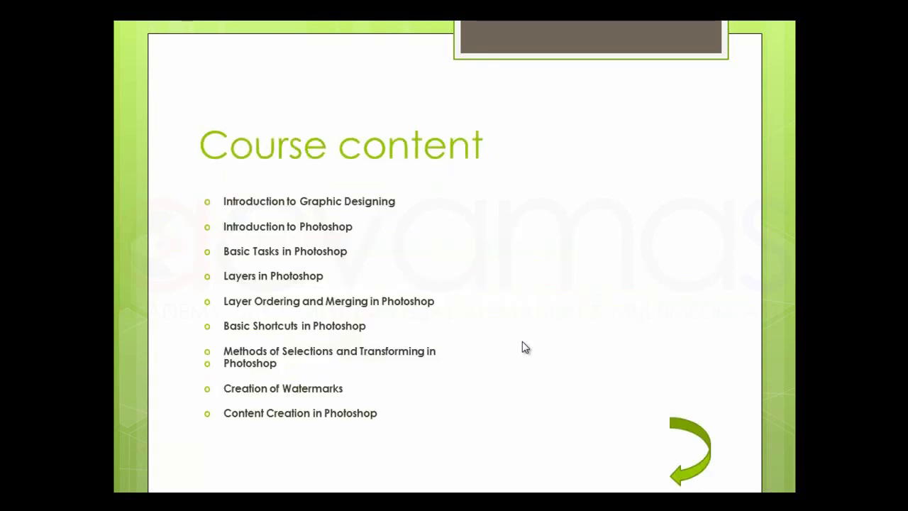
right_click(544, 151)
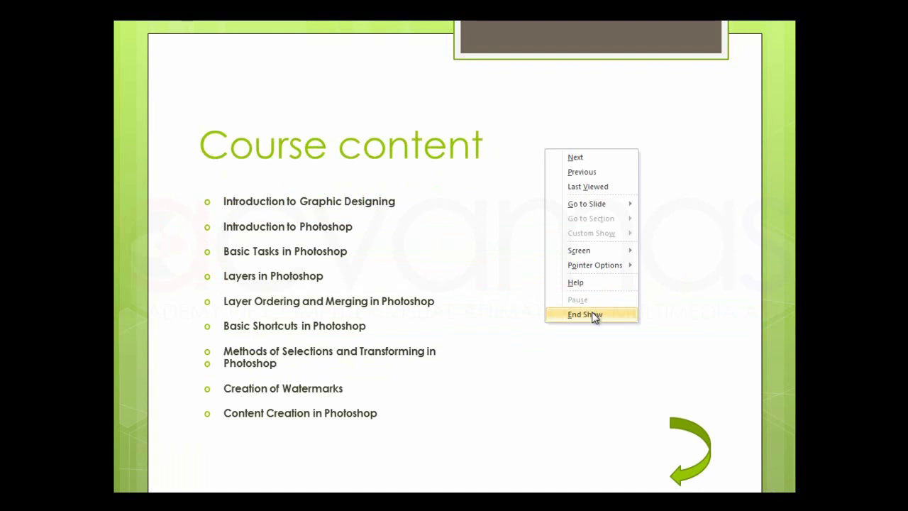
click(594, 316)
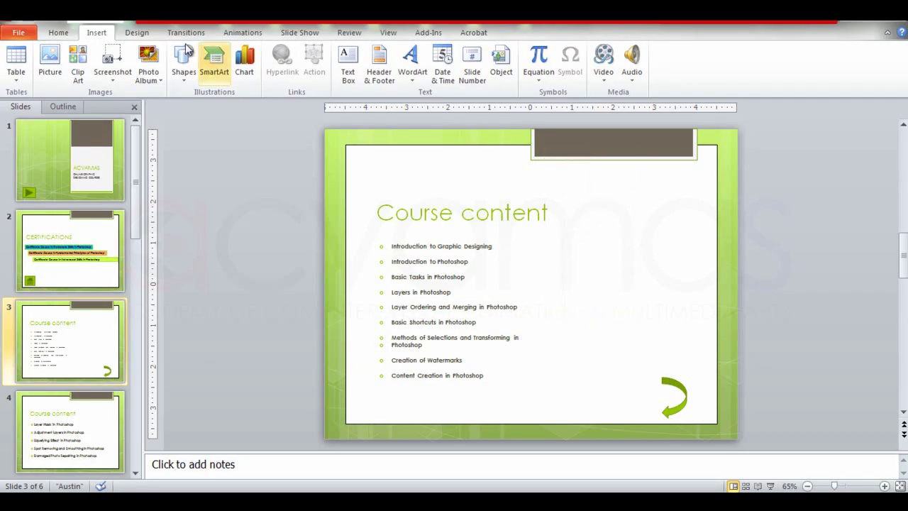
Dismiss the Shapes gallery unused and browse the CERTIFICATIONS and Course content slides
click(186, 79)
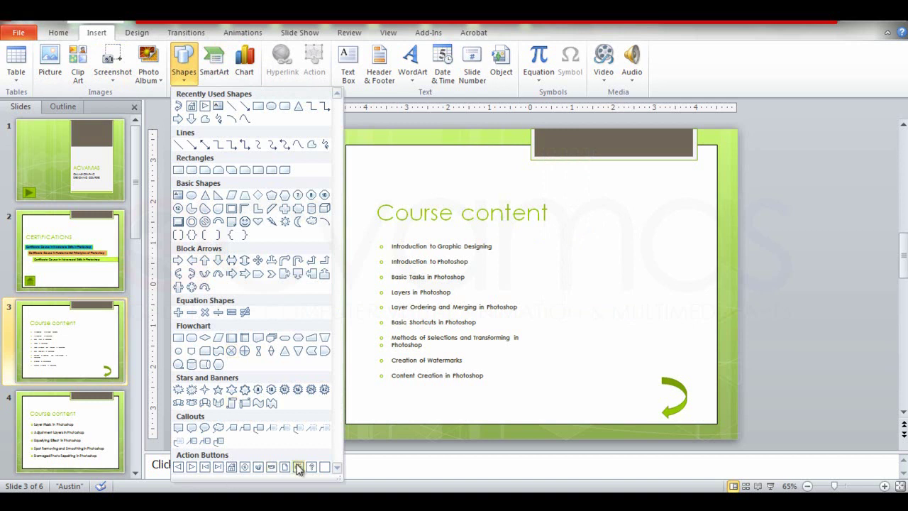
click(404, 413)
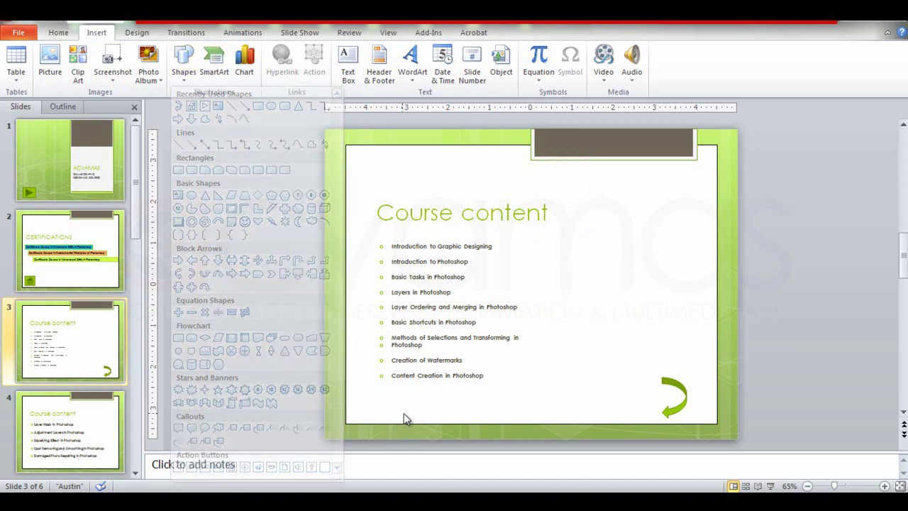
key(Page_Up)
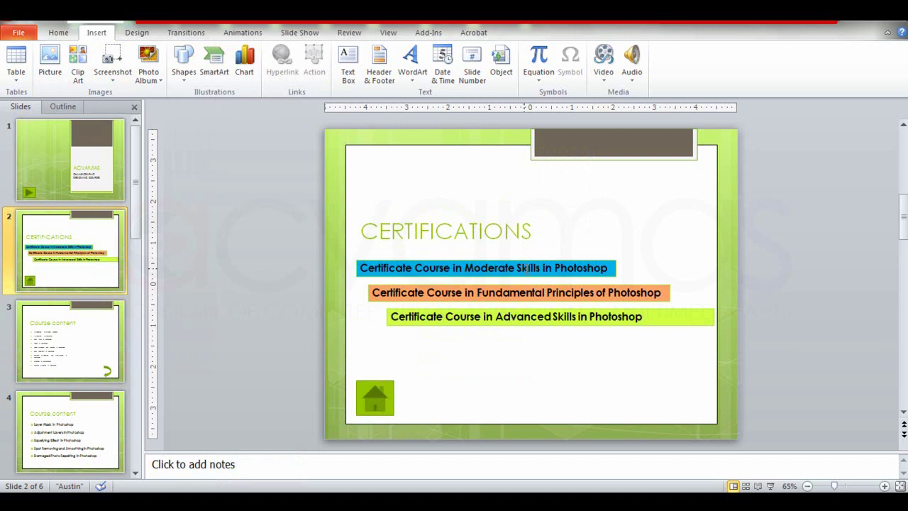
click(119, 339)
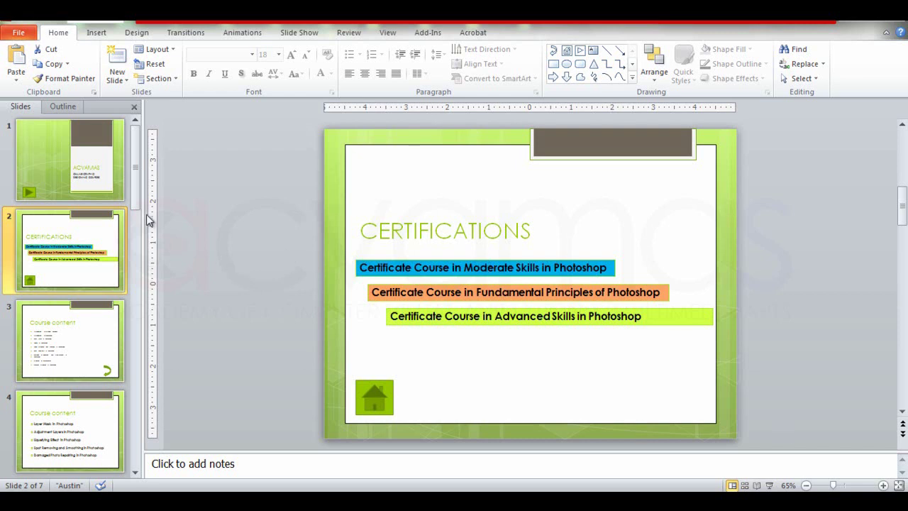
On slide 7 'Watch our Tutorials', place a new text box below the heading
drag(136, 176, 136, 440)
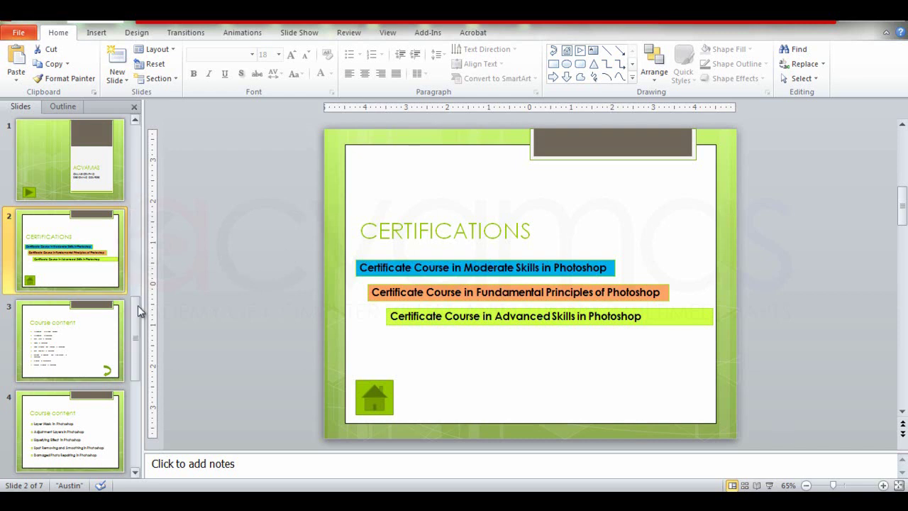
click(85, 432)
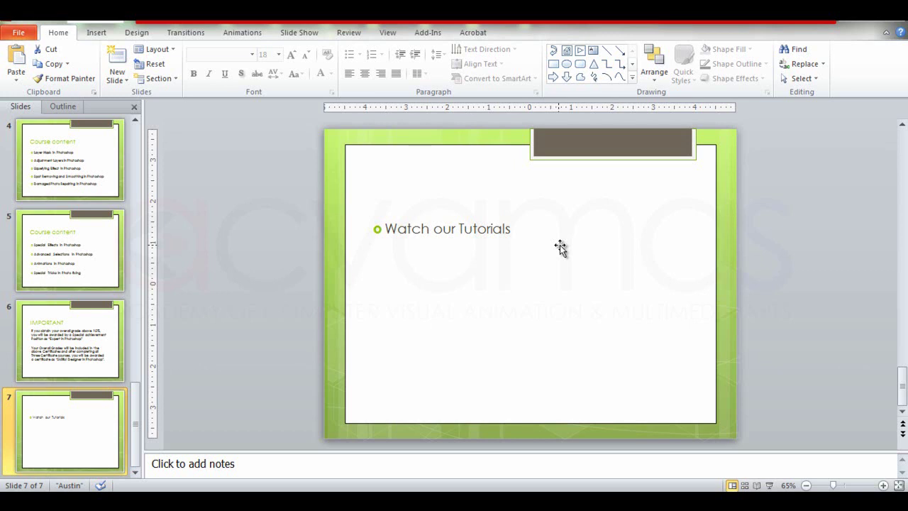
click(448, 343)
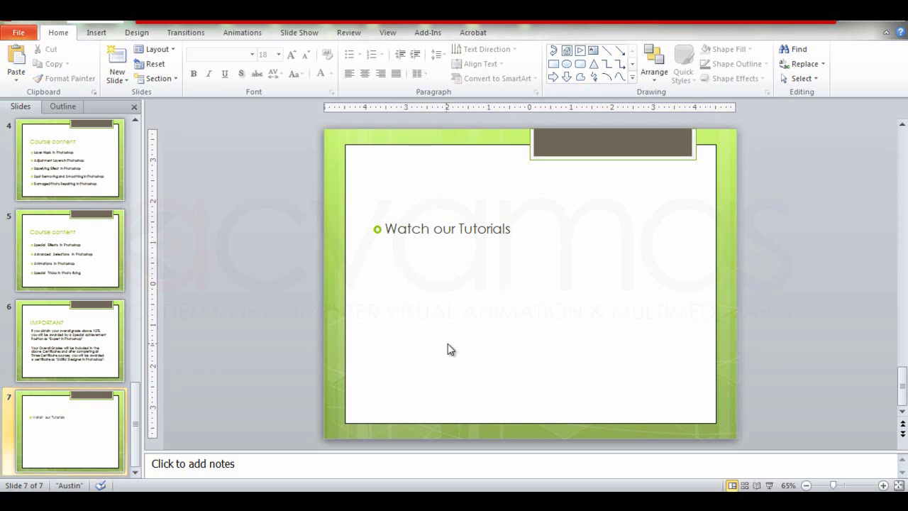
click(100, 36)
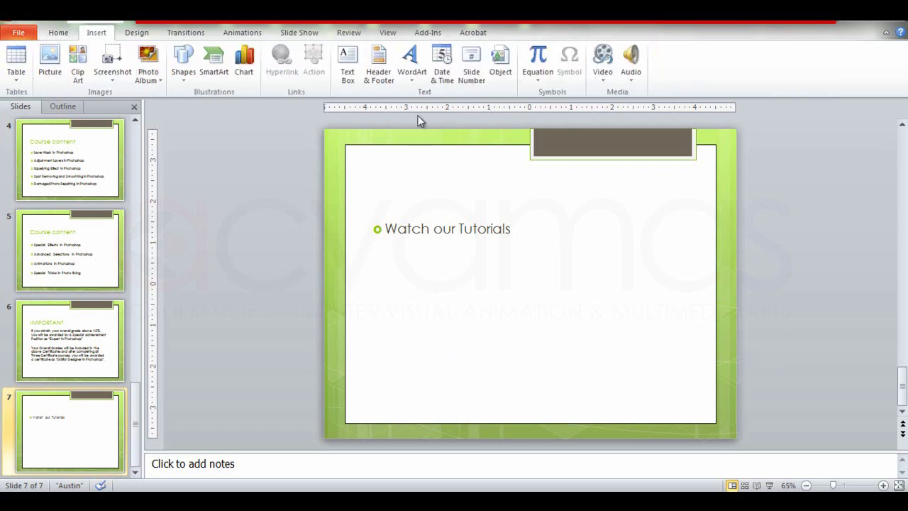
click(350, 78)
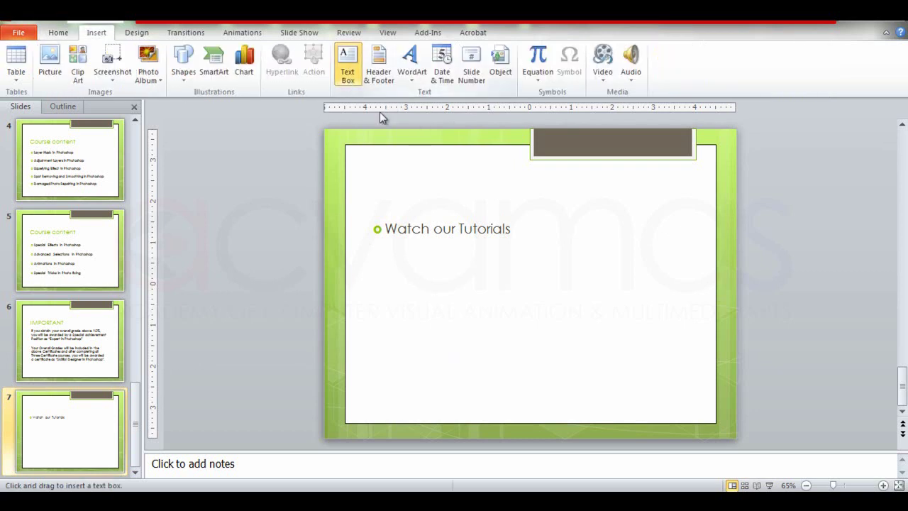
click(463, 353)
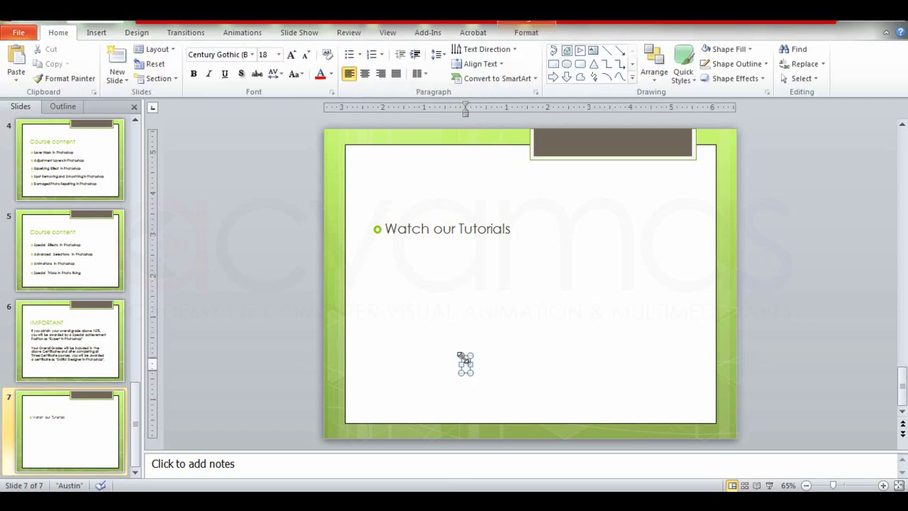
Type 'CLICK HERE' in the text box and centre it below the heading
text(CLICK HERE)
click(494, 397)
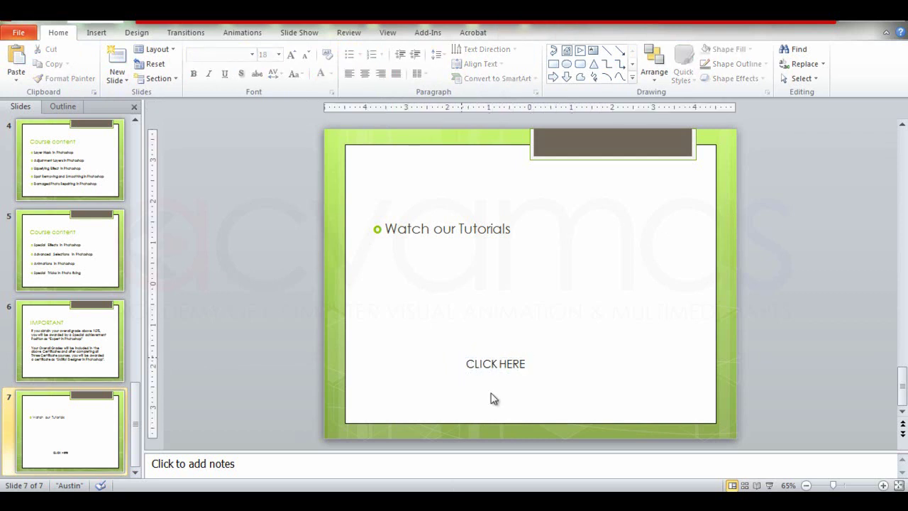
click(510, 362)
drag(508, 360, 533, 354)
click(528, 396)
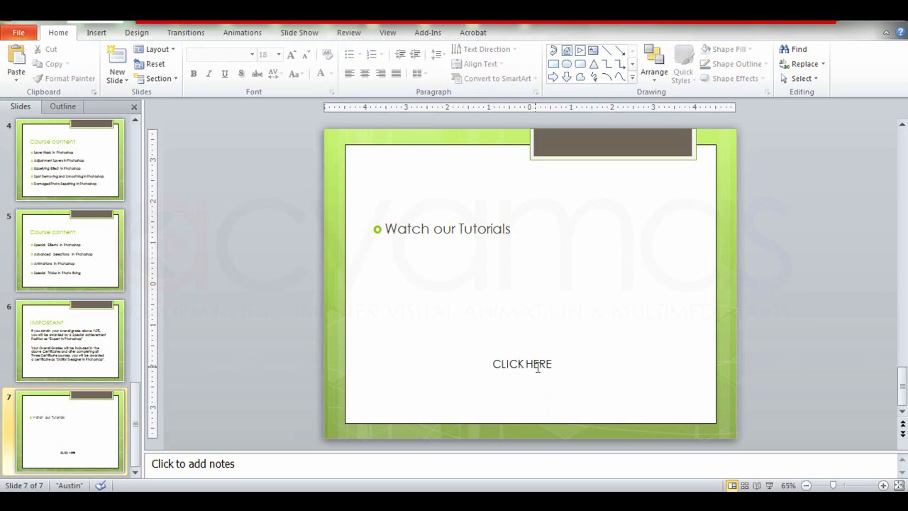
click(537, 366)
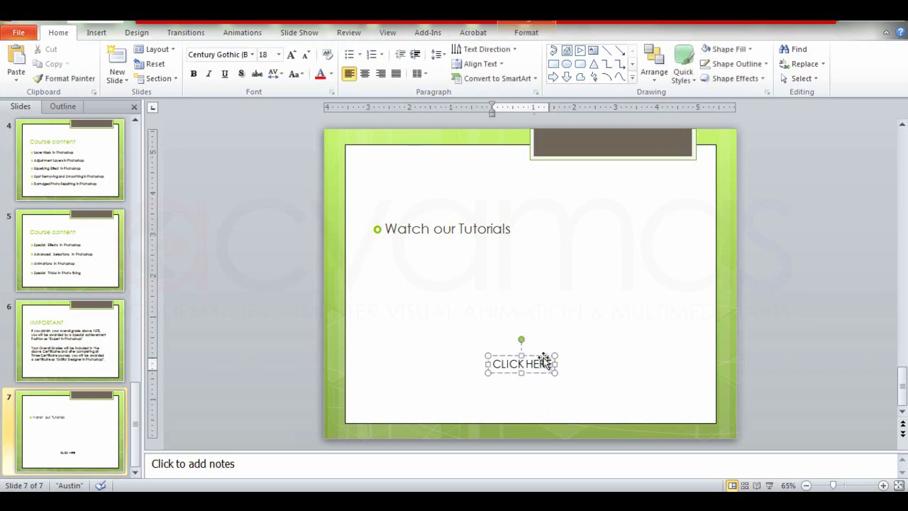
click(545, 357)
Start a hyperlink on CLICK HERE to an existing web page and copy the YouTube channel URL
right_click(544, 358)
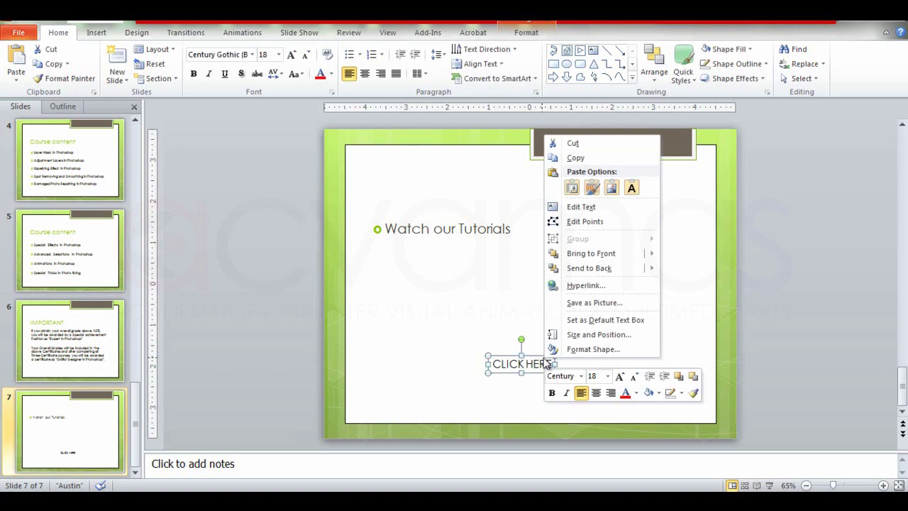
click(600, 287)
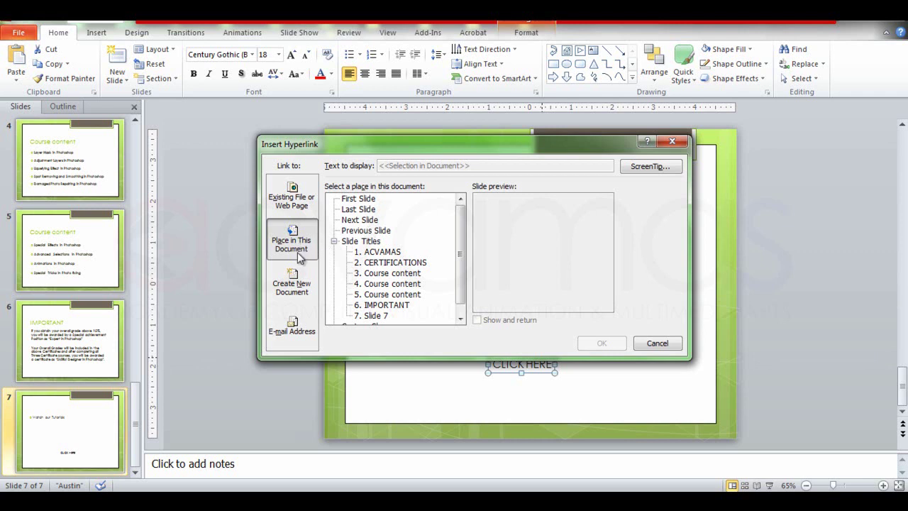
click(299, 211)
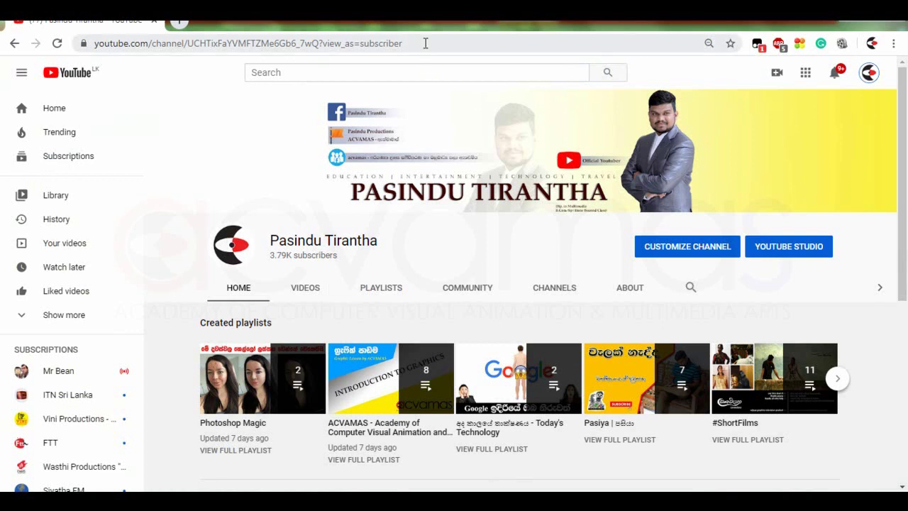
click(426, 43)
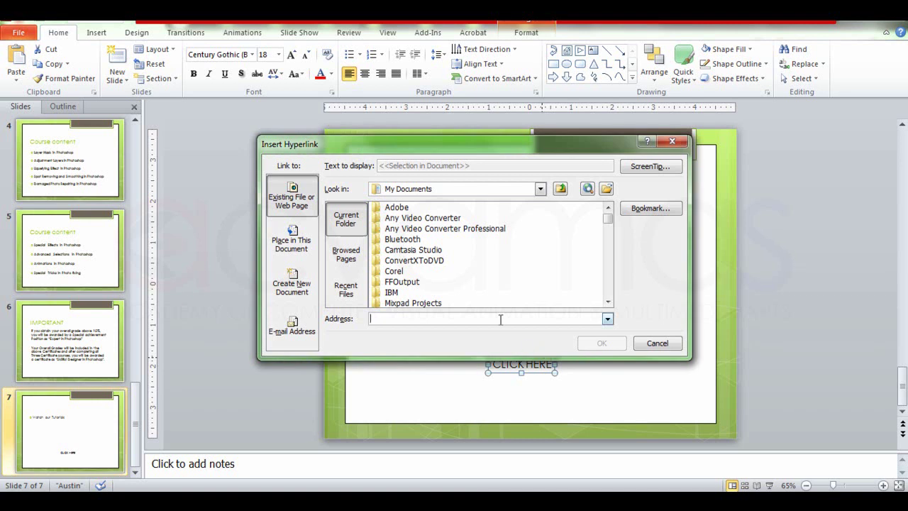
Paste the YouTube channel URL as the CLICK HERE link address and confirm it
key(ctrl+v)
click(602, 344)
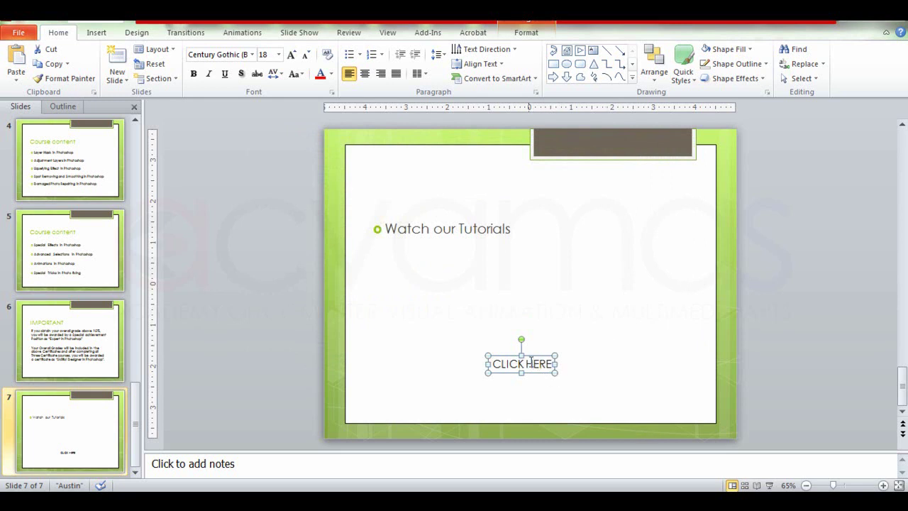
click(537, 391)
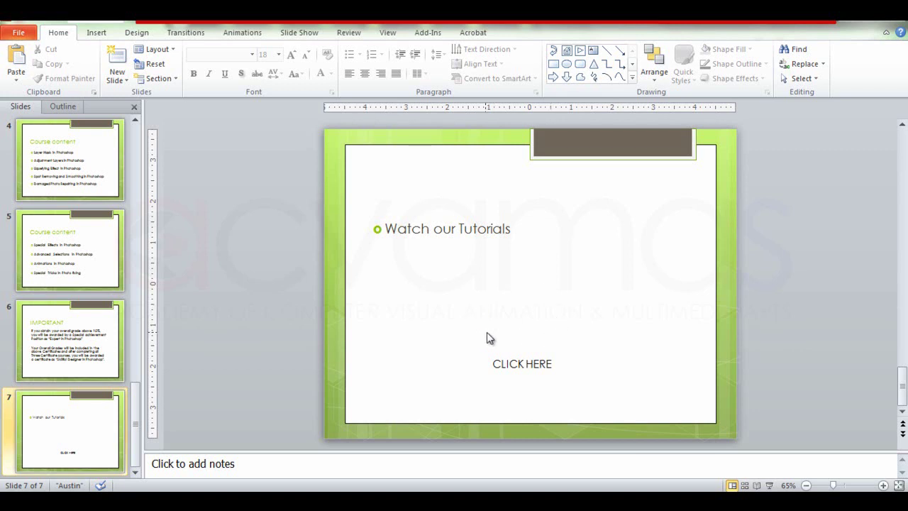
Draw a rounded rectangle just above the CLICK HERE text
click(98, 33)
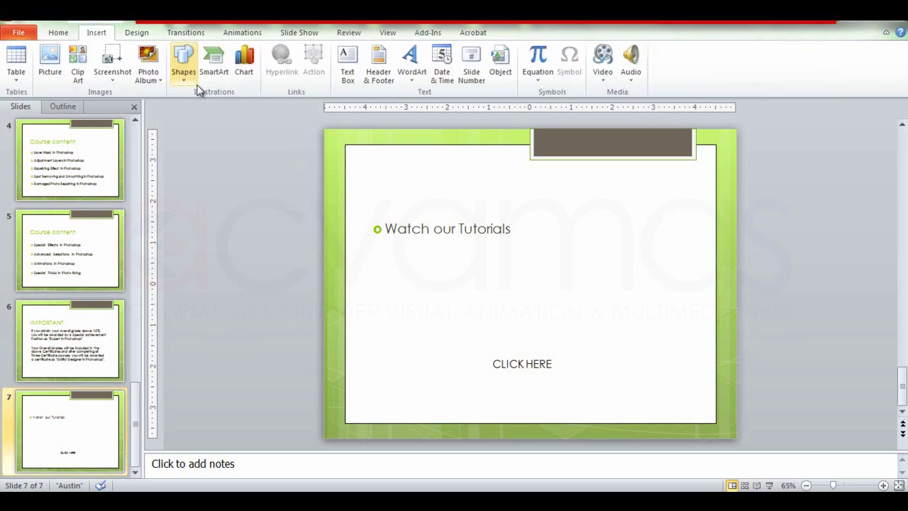
click(184, 79)
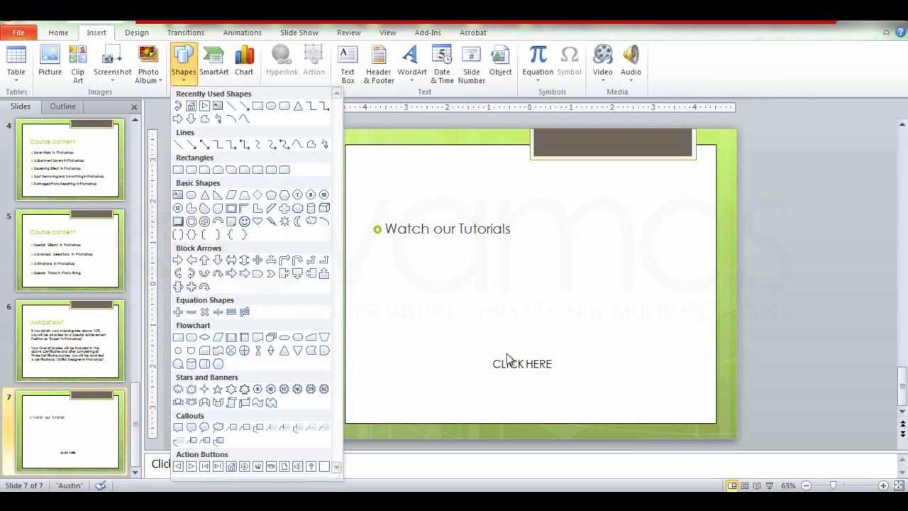
click(409, 366)
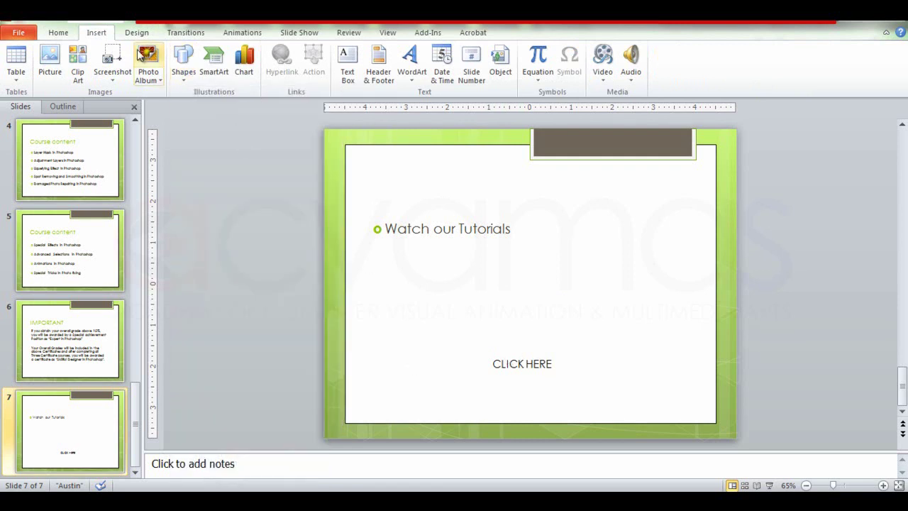
click(186, 83)
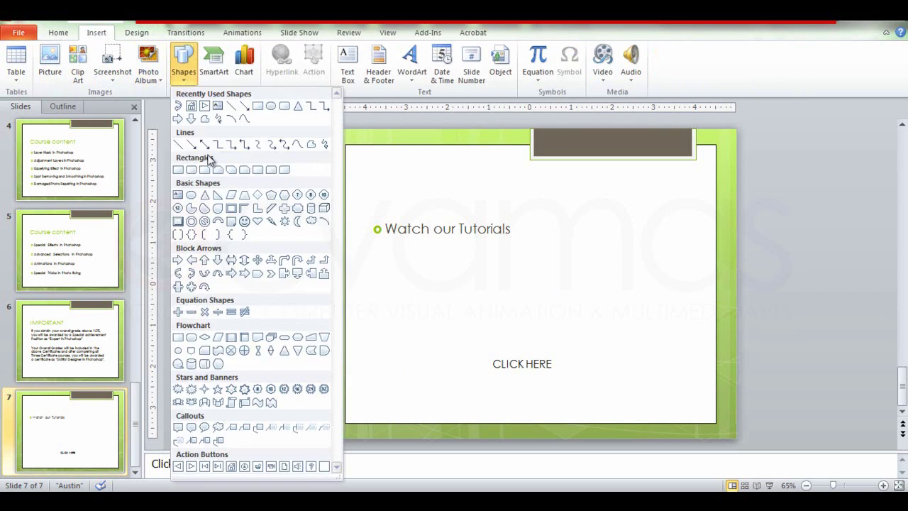
click(191, 170)
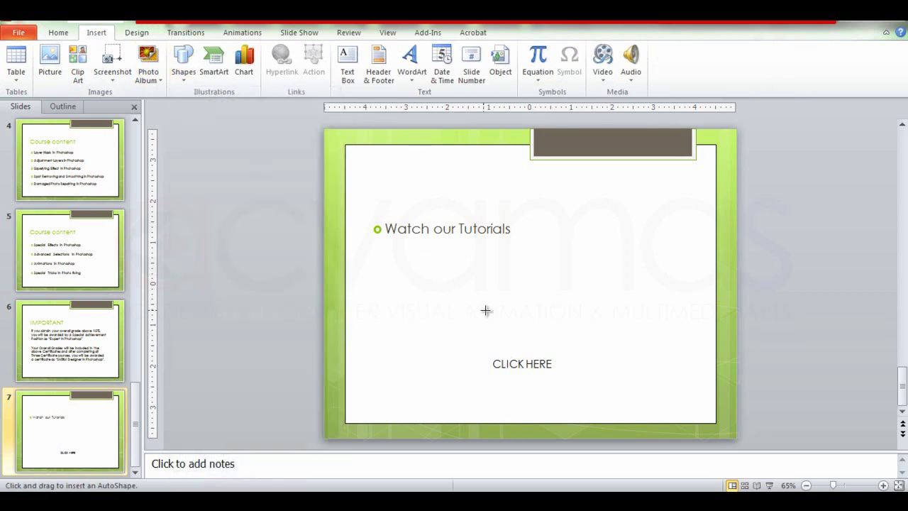
drag(472, 309, 565, 356)
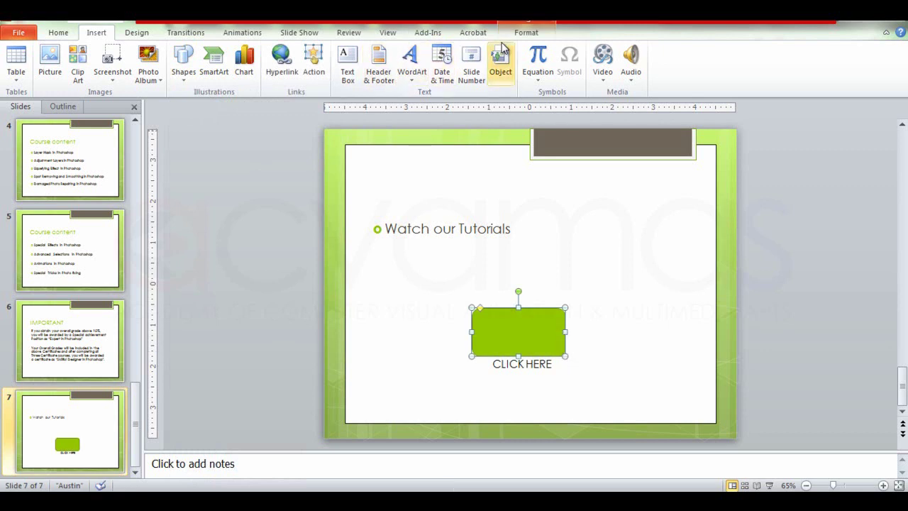
Fill the rounded rectangle with red
click(525, 32)
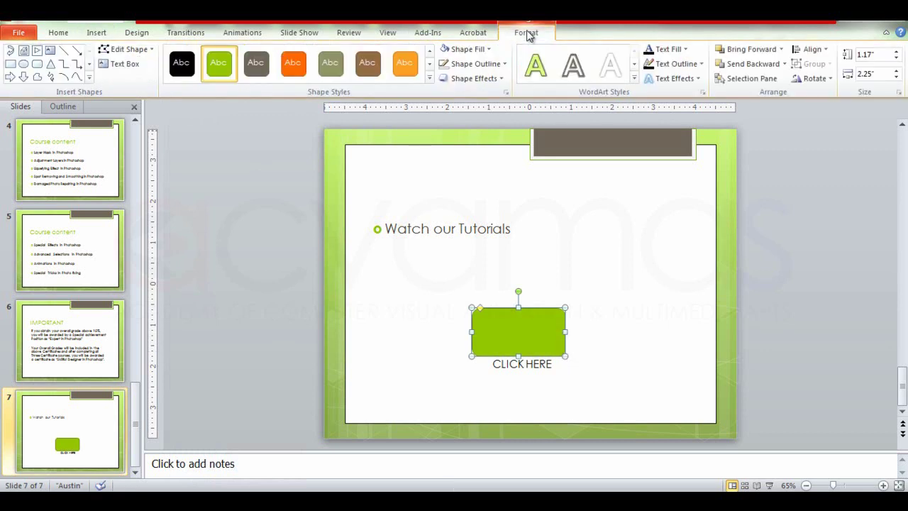
click(467, 49)
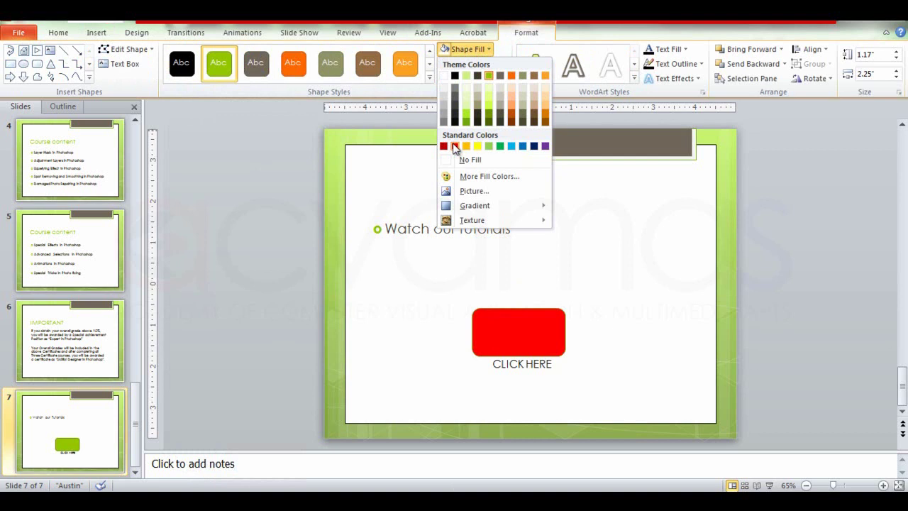
click(455, 146)
click(477, 64)
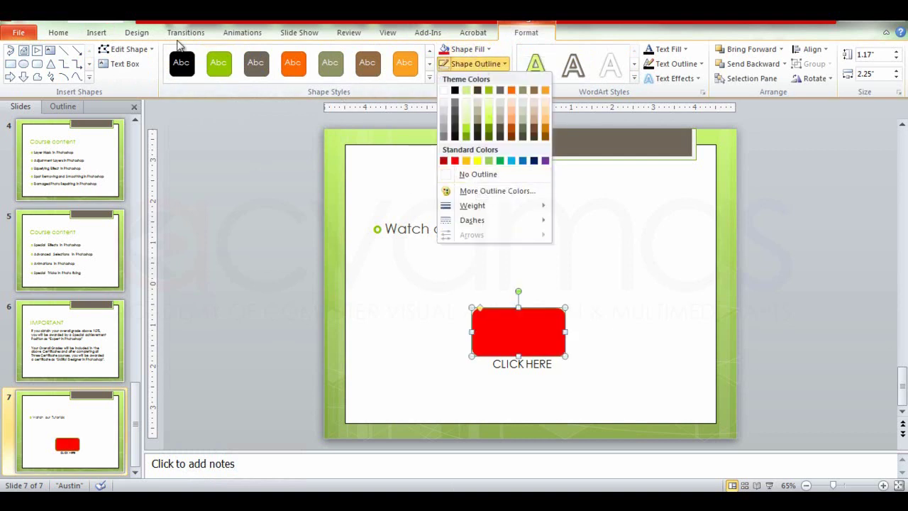
click(100, 32)
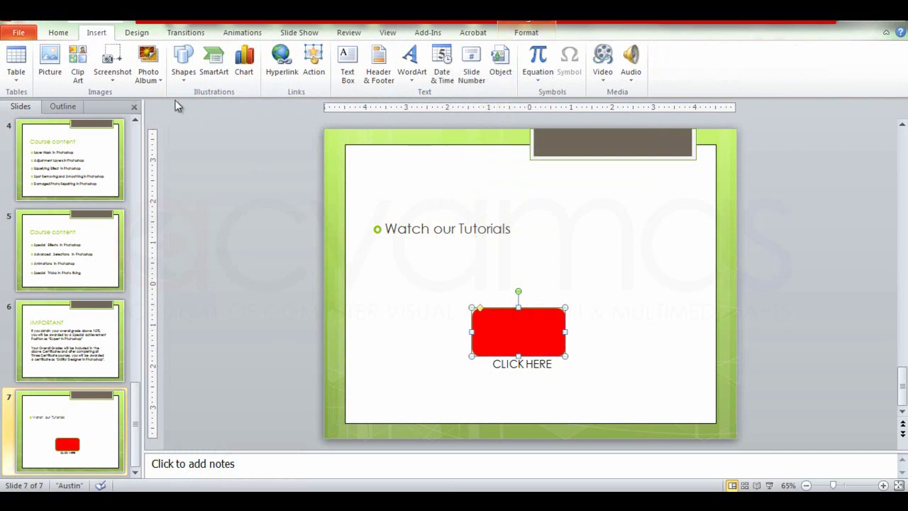
Draw an isosceles triangle inside the red rectangle with white fill and no outline
click(187, 59)
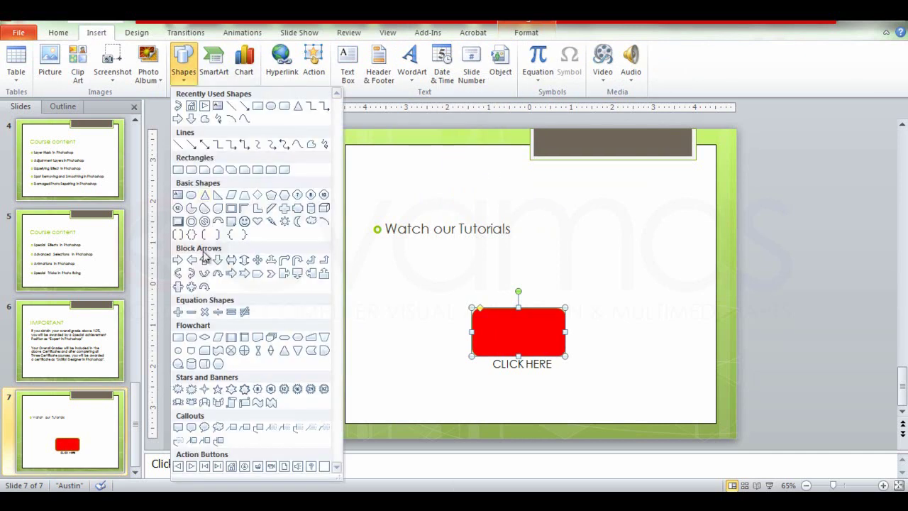
click(205, 194)
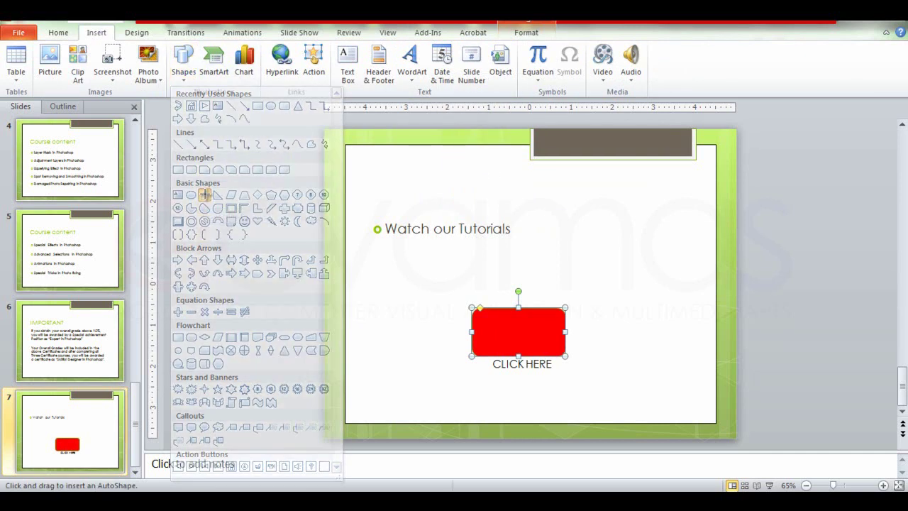
drag(510, 322, 541, 346)
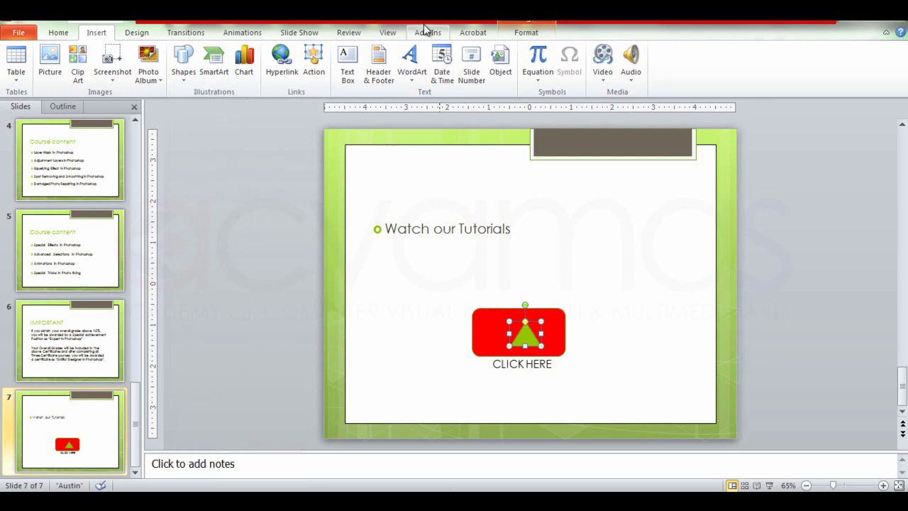
click(516, 34)
click(475, 51)
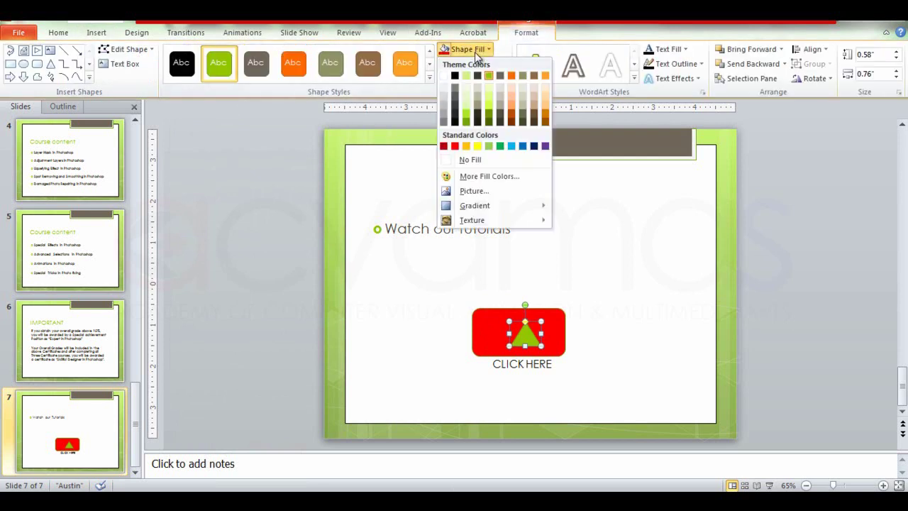
click(445, 76)
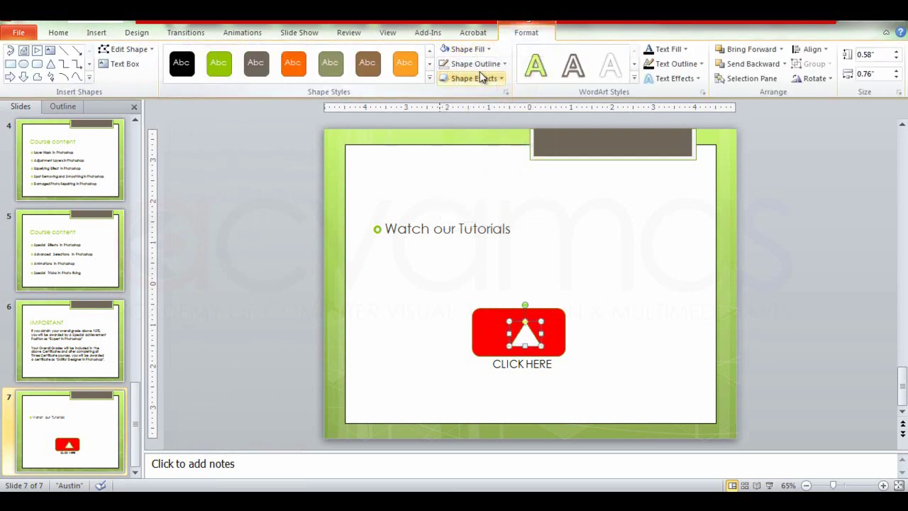
click(474, 64)
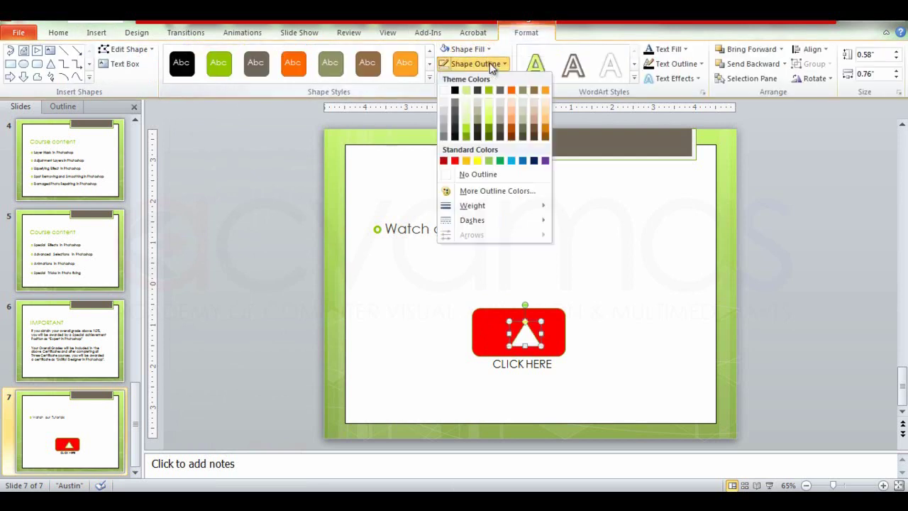
click(477, 175)
Rotate the triangle to point right, shrink it, and narrow the rectangle to 2 inches
mouse_move(528, 342)
mouse_down()
mouse_move(520, 338)
mouse_move(550, 334)
mouse_up()
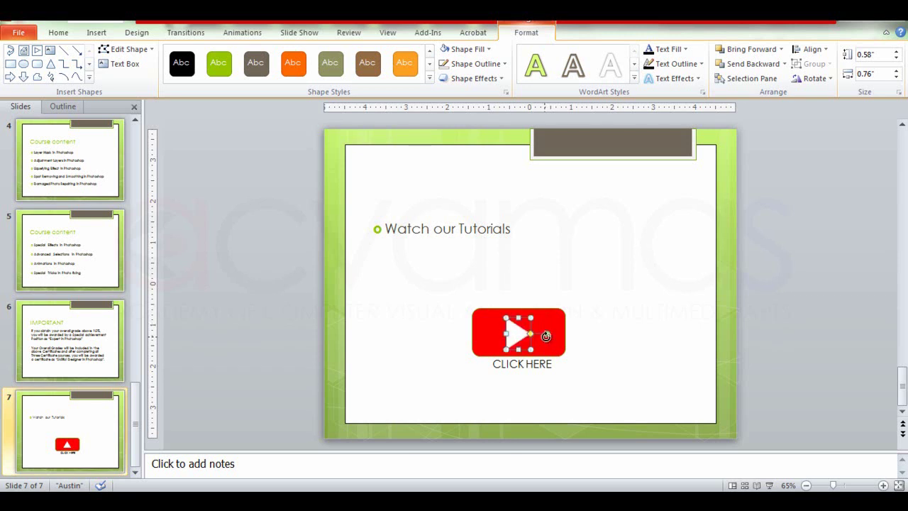
key(ctrl+Right)
key(ctrl+Right)
key(ctrl+Right)
click(626, 376)
click(522, 332)
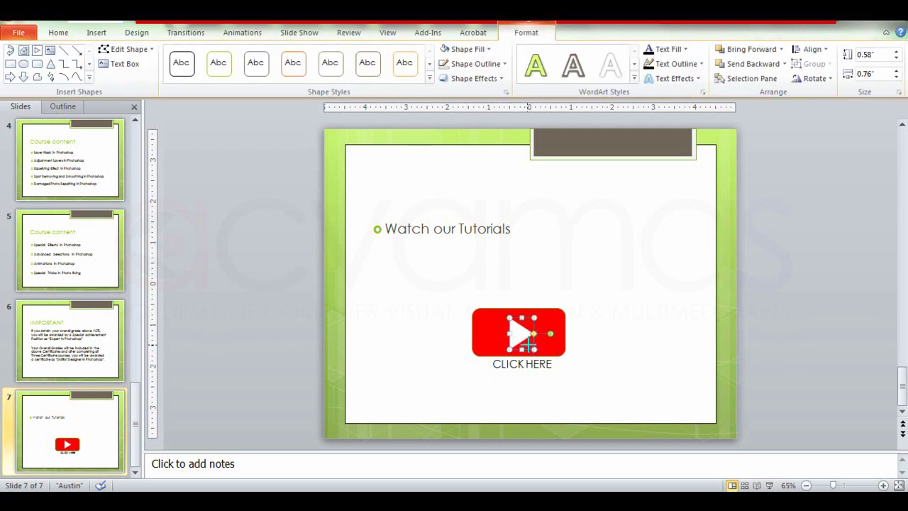
drag(529, 343, 529, 346)
click(562, 346)
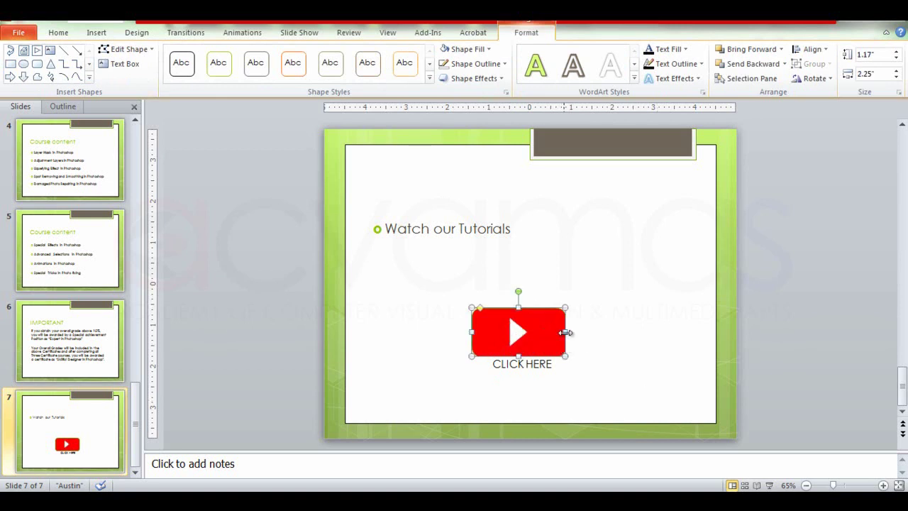
drag(566, 332, 555, 332)
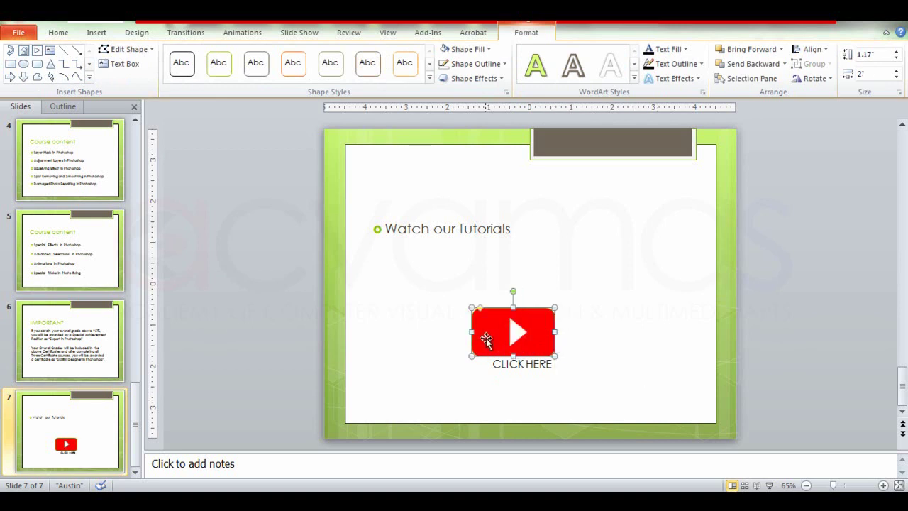
Select the red rectangle and white triangle together and group them into one button
click(578, 351)
click(542, 340)
click(517, 330)
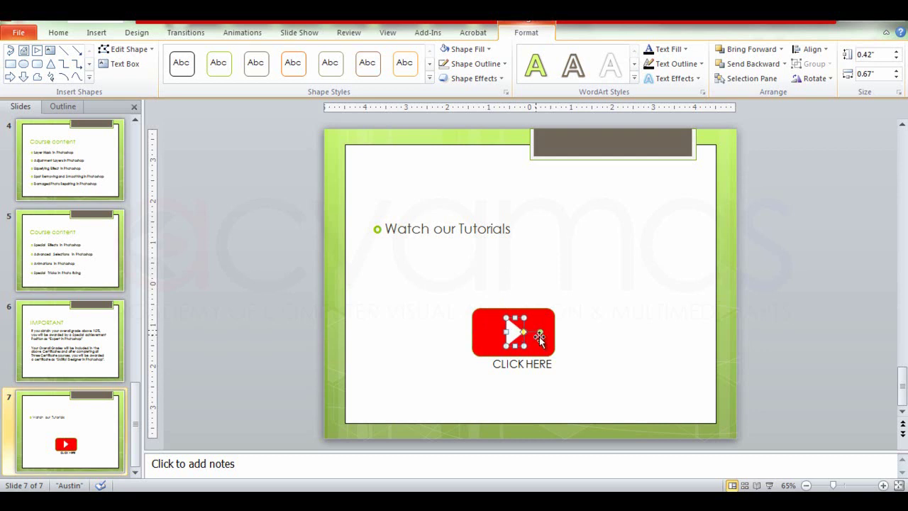
click(540, 343)
shift+click(515, 332)
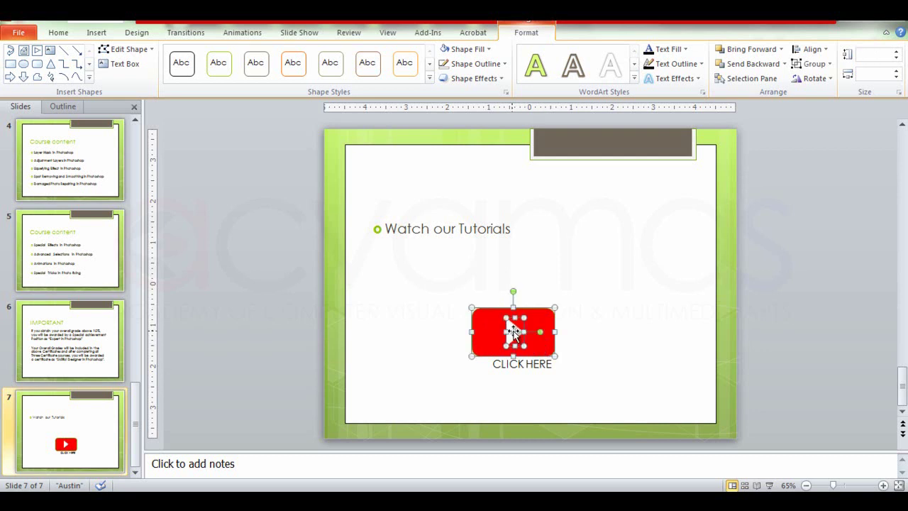
key(Right)
key(Right)
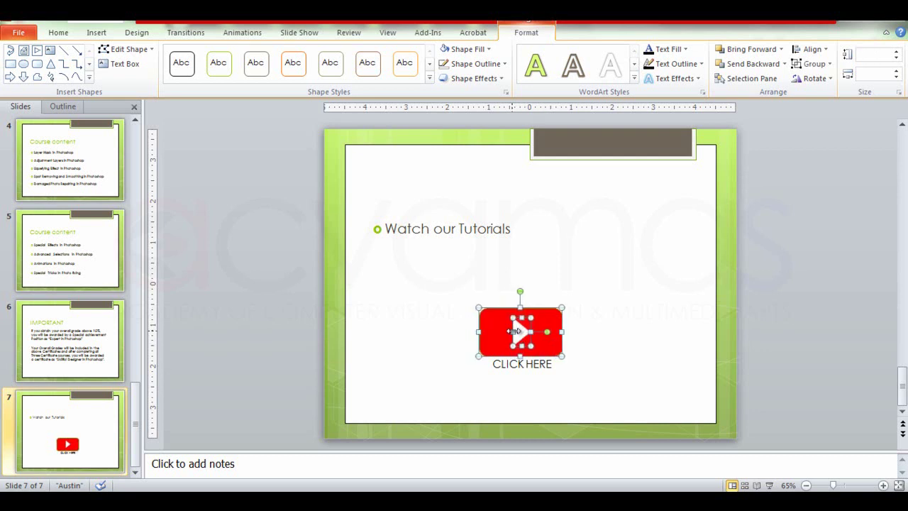
click(596, 351)
click(541, 340)
click(522, 337)
click(542, 342)
shift+click(522, 331)
click(818, 65)
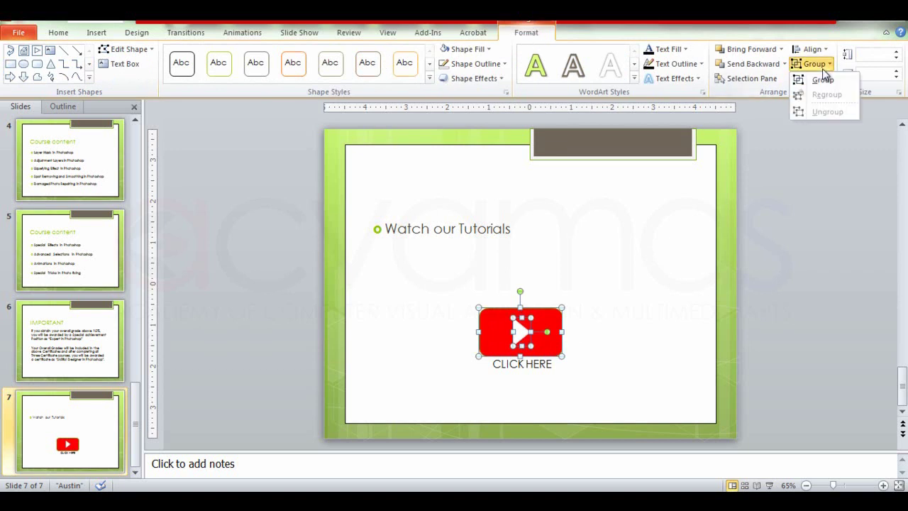
click(824, 81)
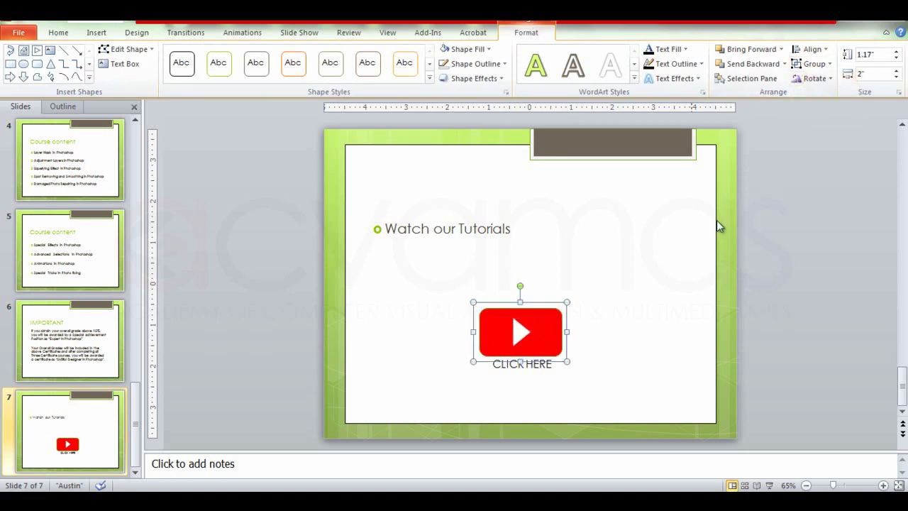
Nudge the grouped play button slightly upward above CLICK HERE
click(626, 368)
click(542, 336)
click(628, 345)
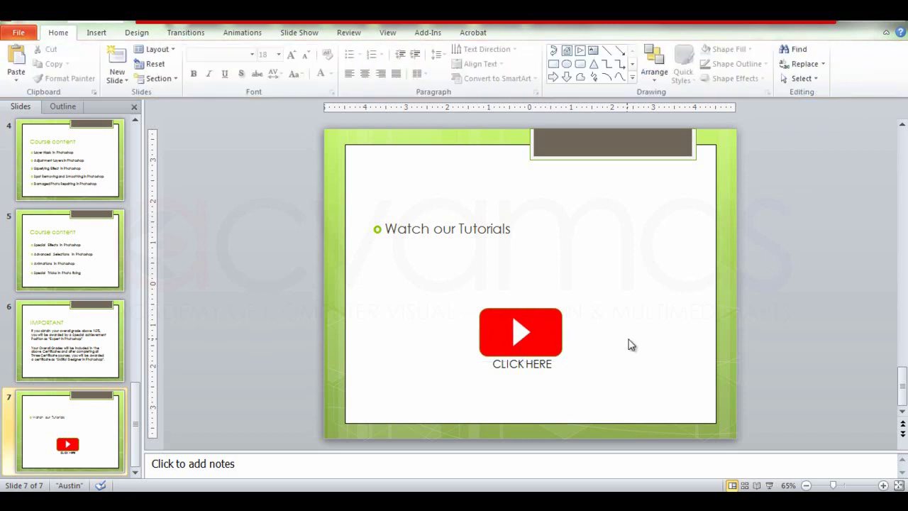
click(536, 330)
key(Up)
key(Up)
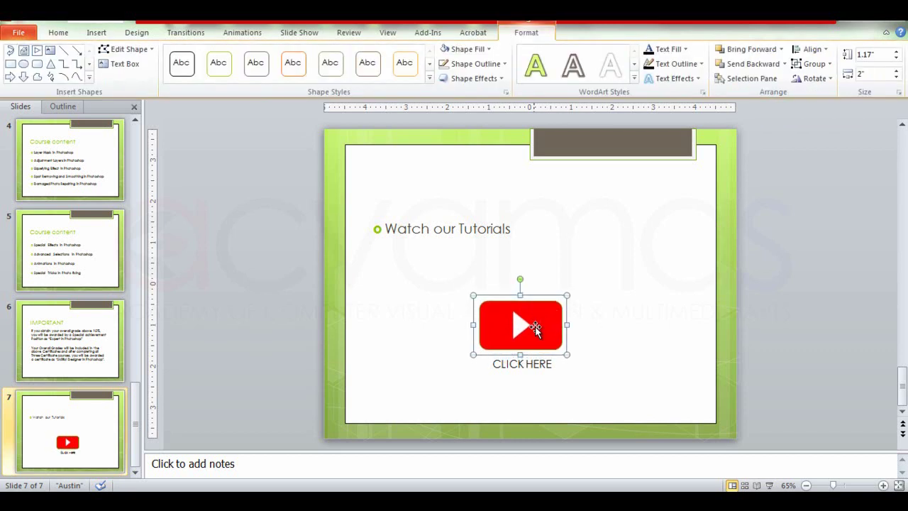
click(636, 376)
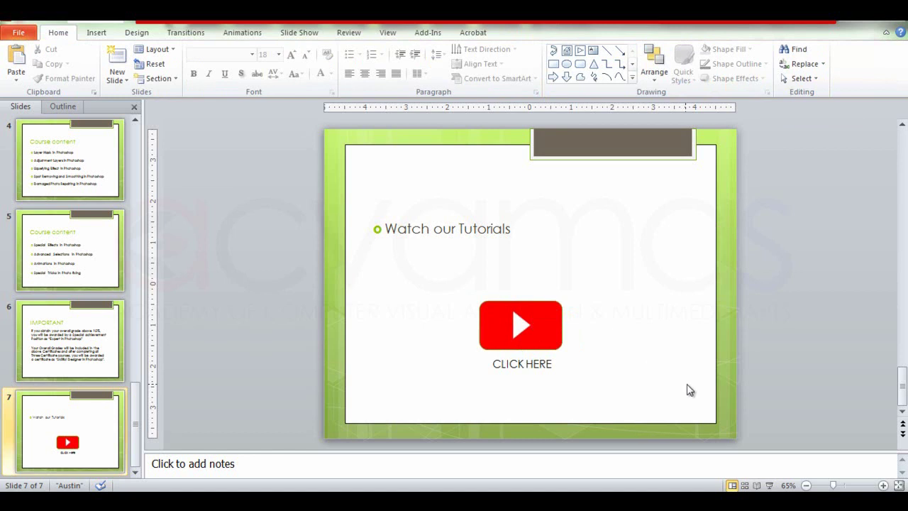
Run the slide show on slide 7 and follow the CLICK HERE link to the YouTube channel
click(770, 487)
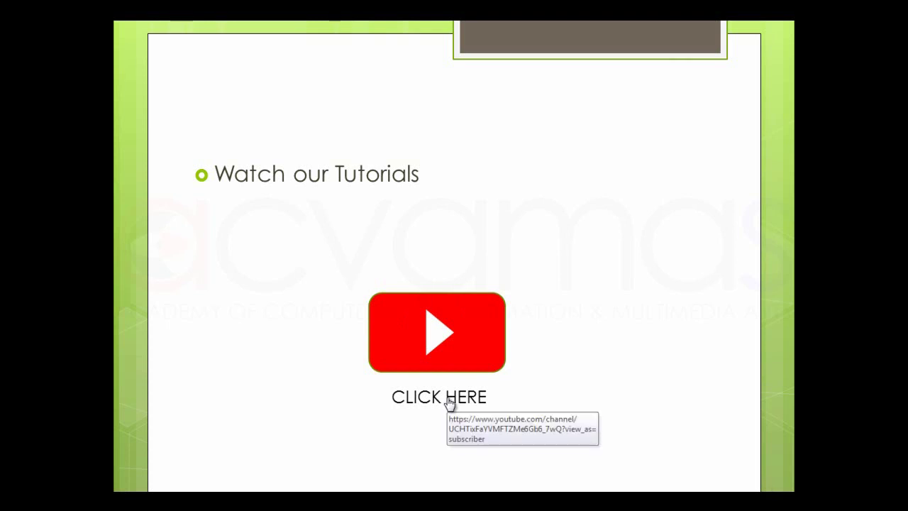
click(448, 399)
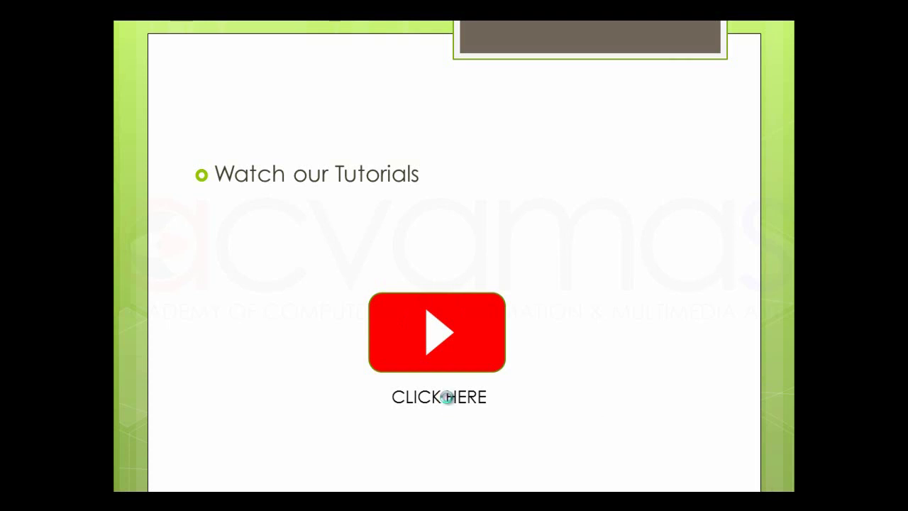